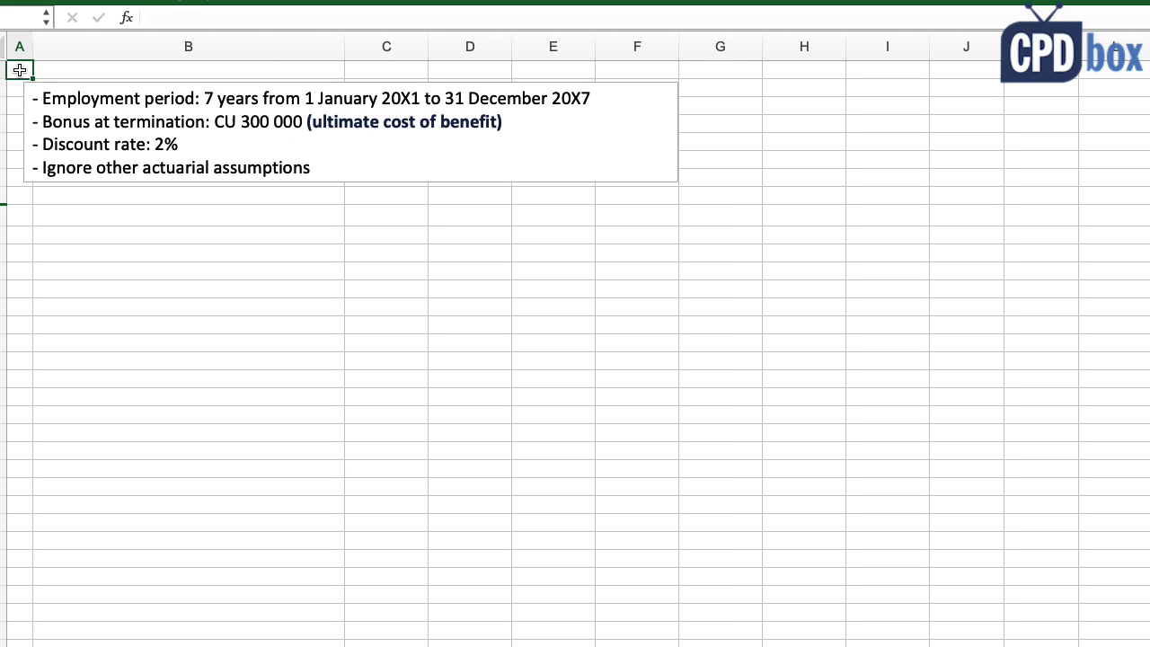
Highlight the assumptions: employment period, termination bonus, ultimate cost, 2% discount rate, ignore other assumptions
left_click_drag(42, 99, 606, 97)
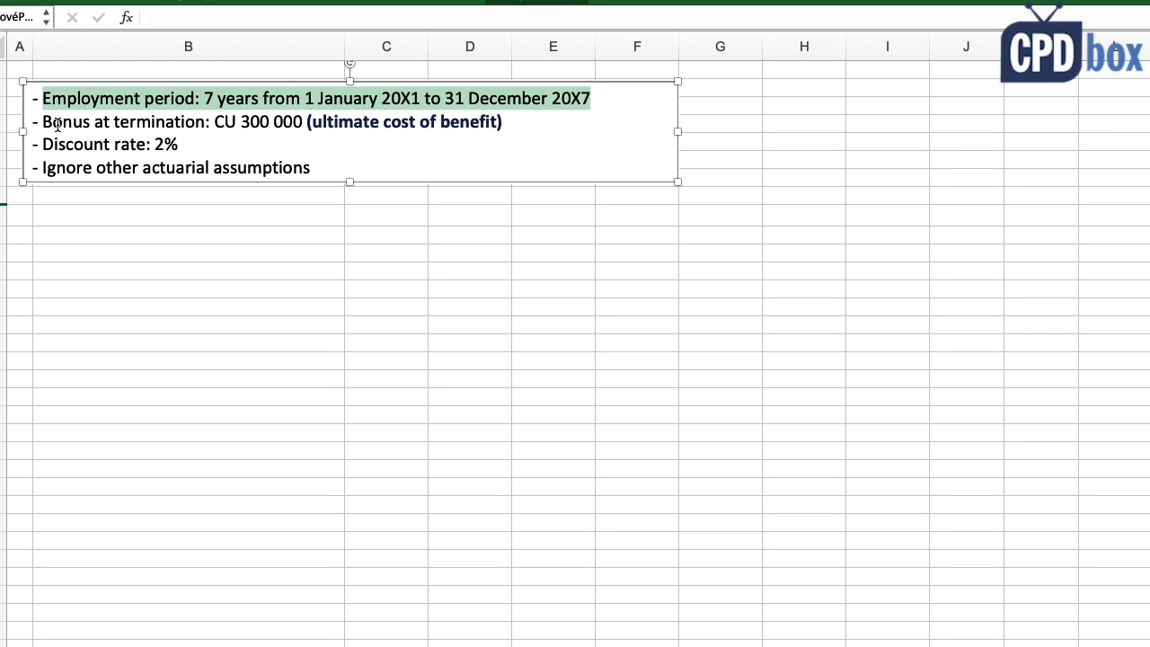
left_click_drag(45, 123, 288, 124)
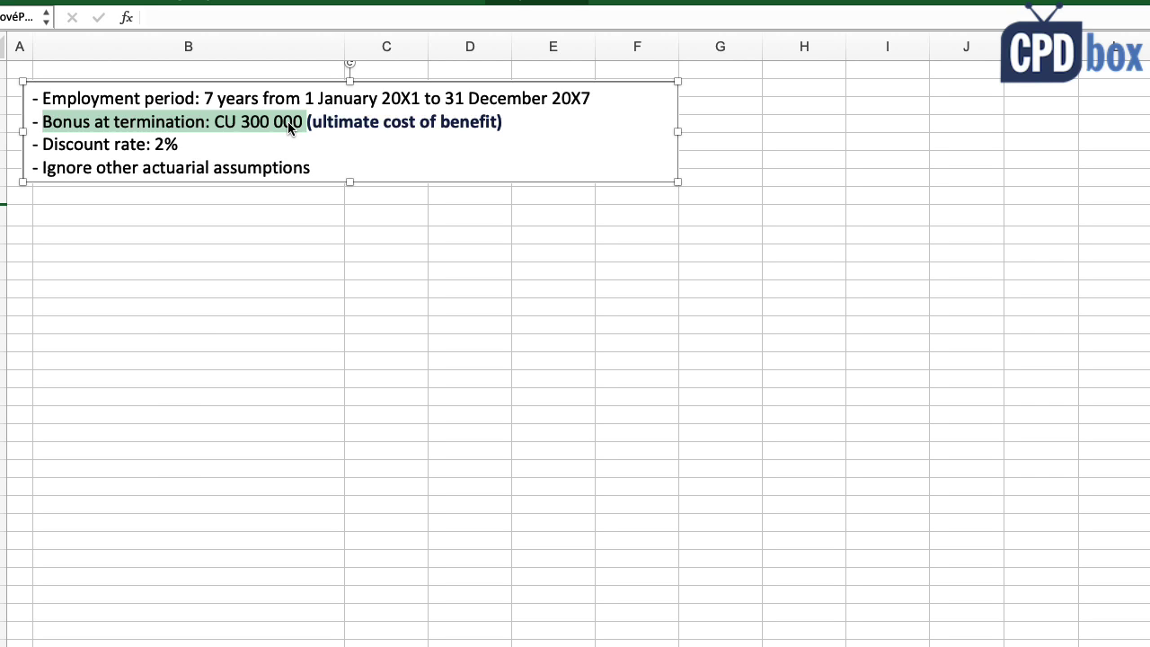
left_click(313, 122)
left_click_drag(313, 122, 460, 121)
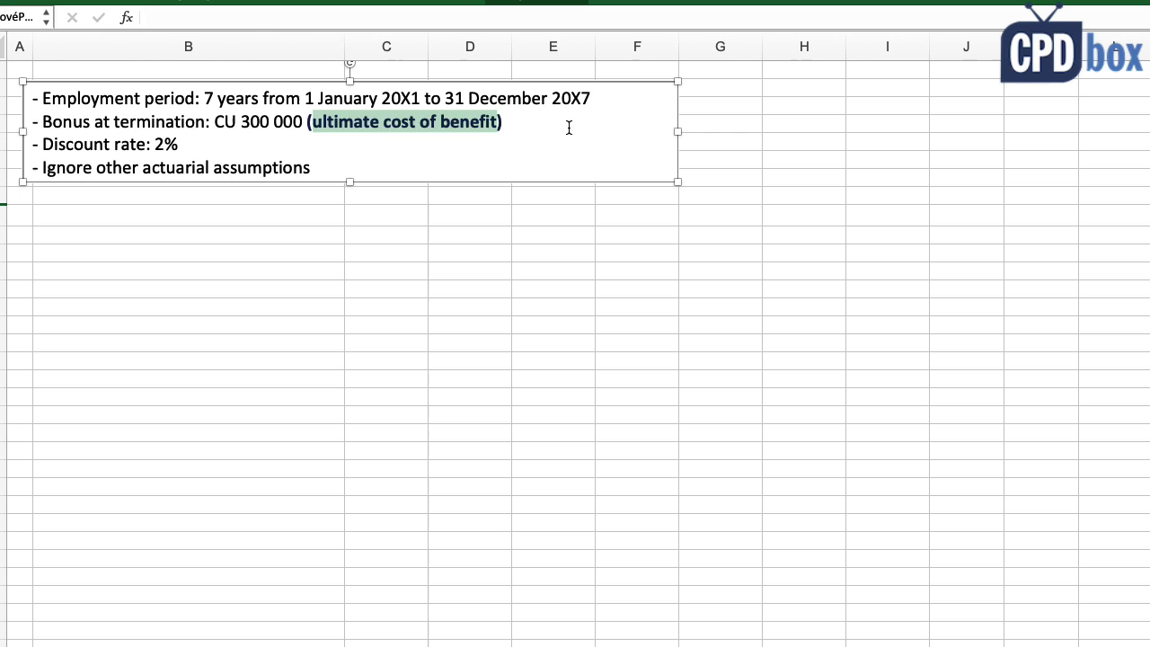
left_click_drag(43, 145, 177, 144)
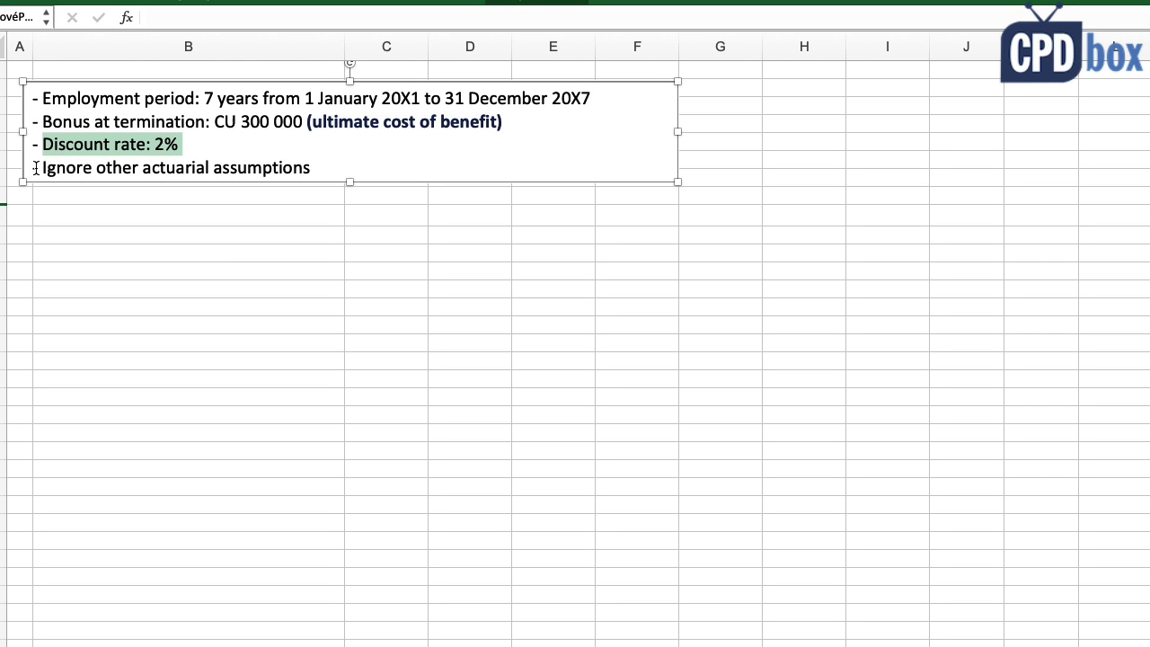
left_click_drag(43, 169, 288, 169)
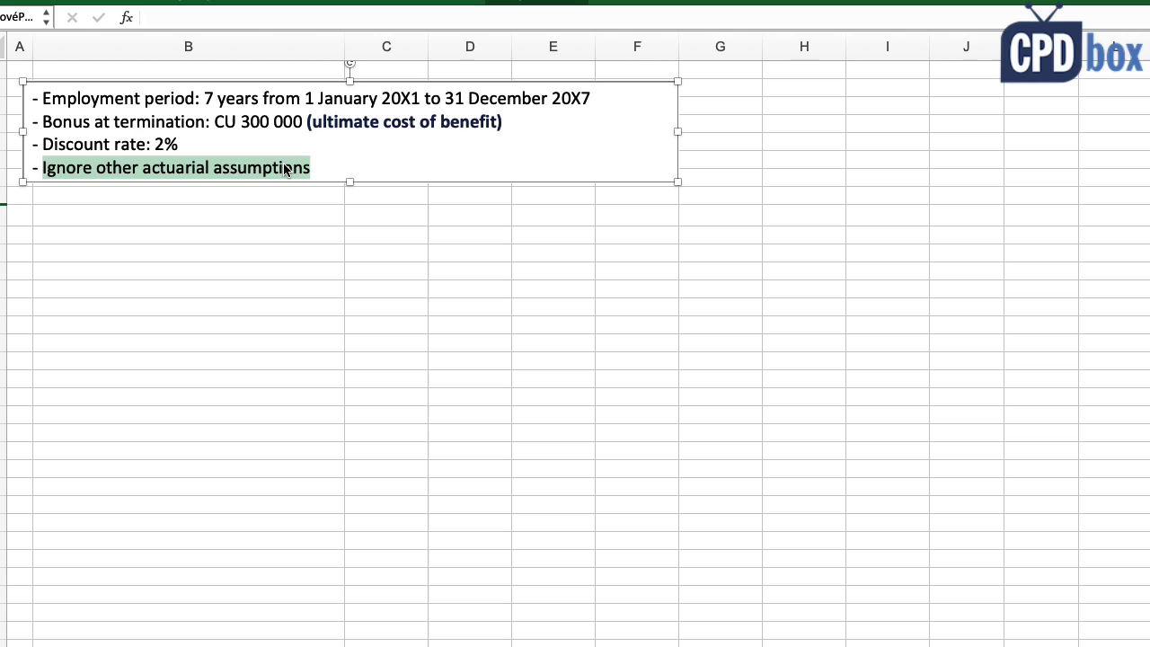
Reveal the Defined Benefit Plan classification note below the text box and select it
left_click(38, 192)
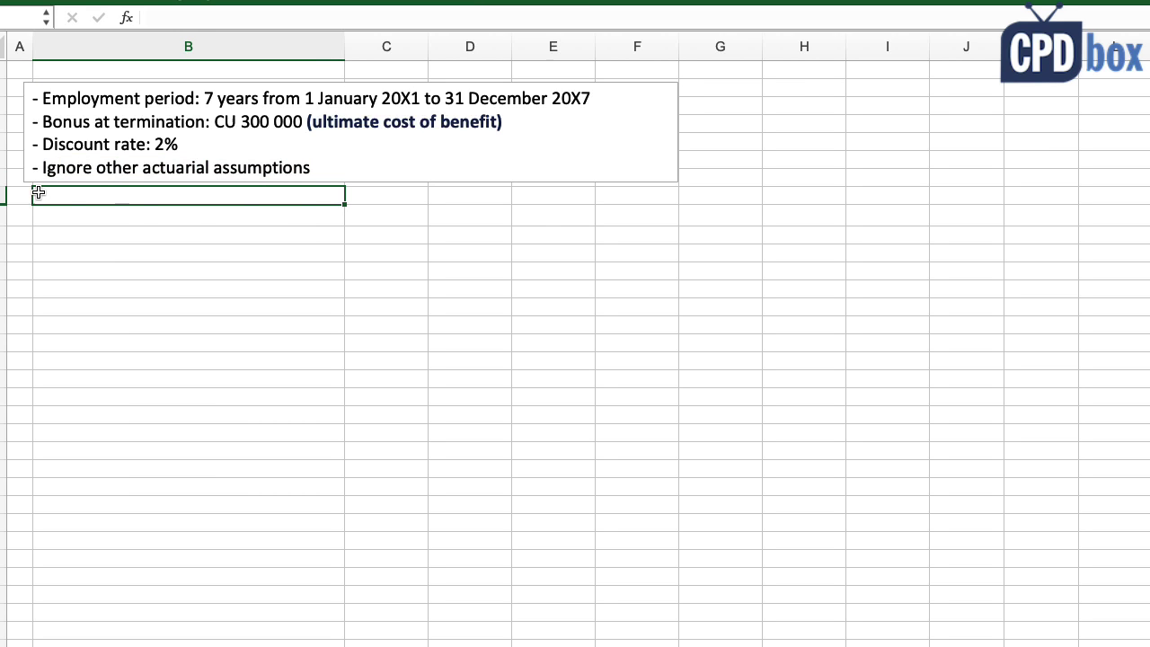
left_click(72, 217)
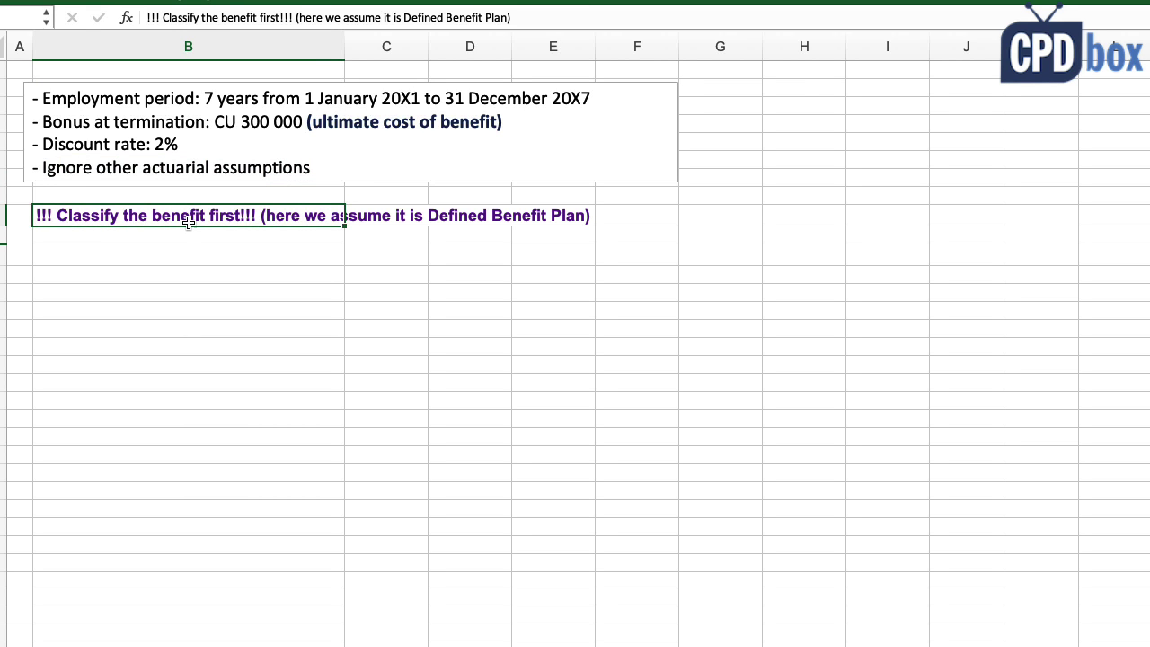
left_click_drag(188, 223, 616, 216)
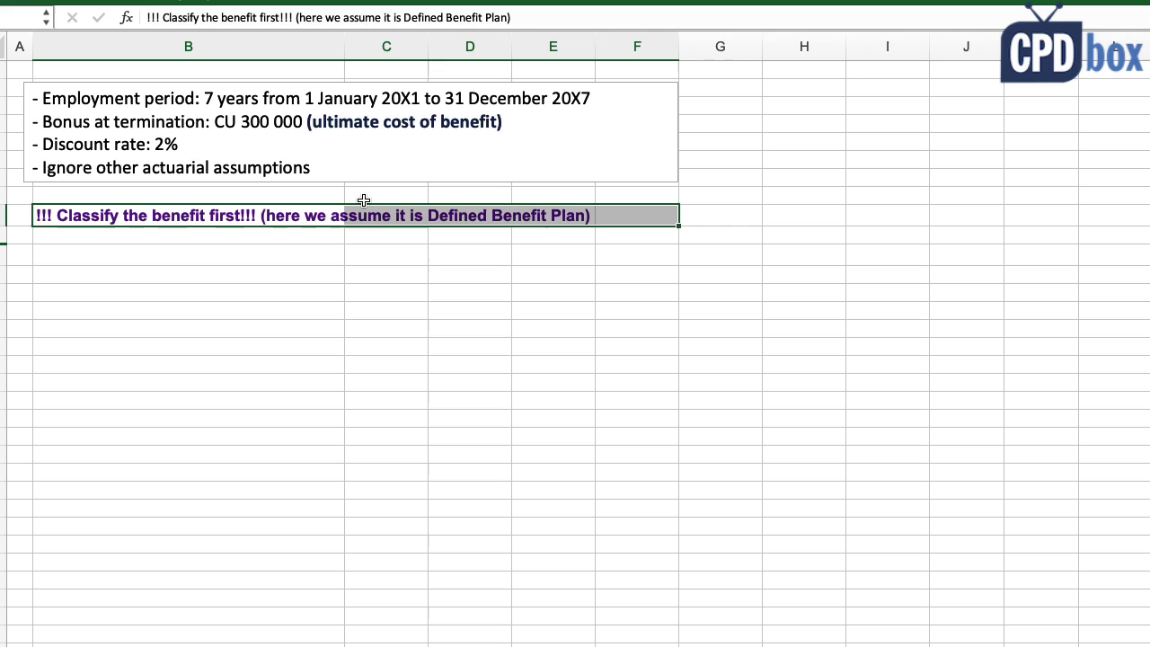
left_click(51, 216)
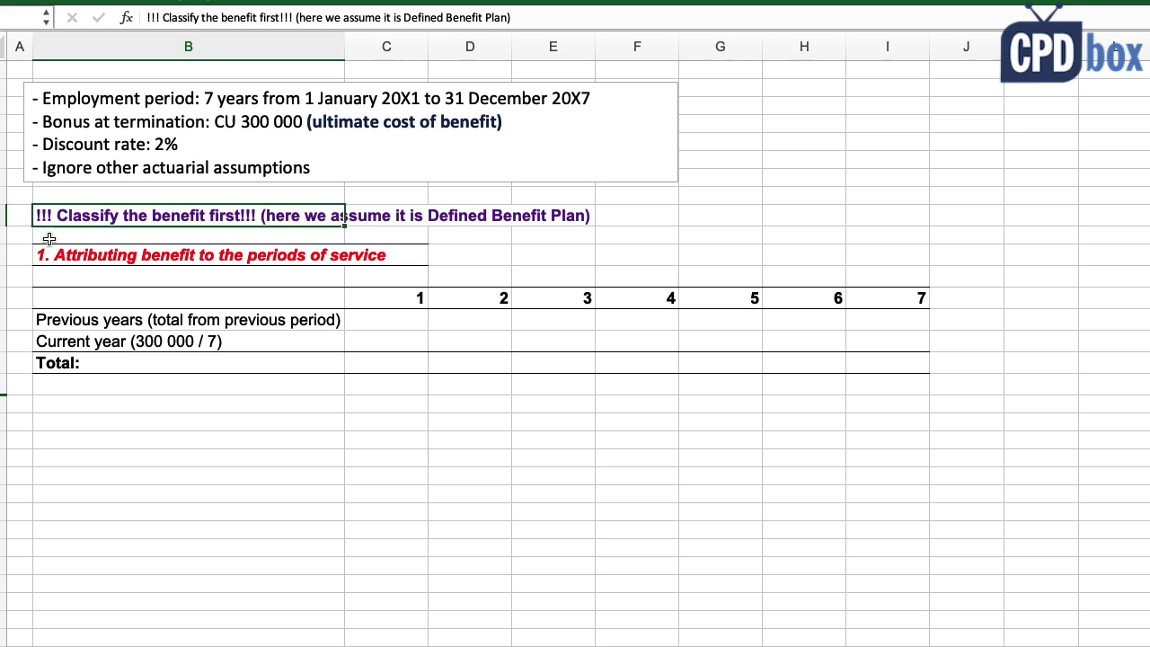
left_click(218, 123)
left_click_drag(216, 122, 510, 124)
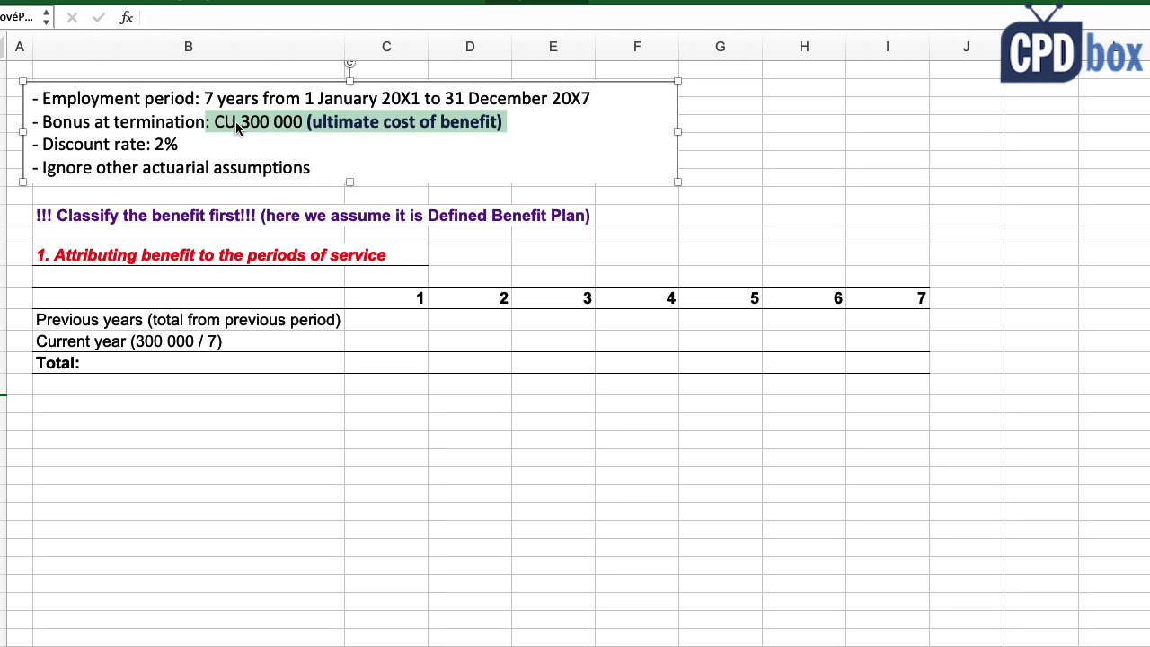
left_click(51, 235)
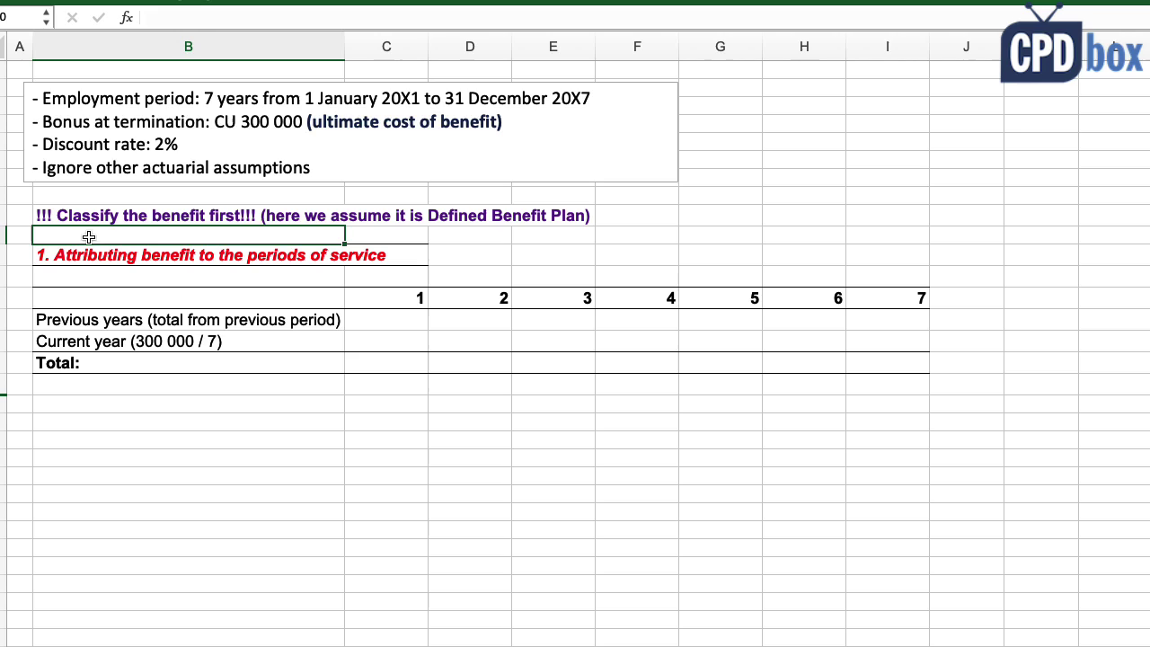
left_click_drag(152, 169, 263, 167)
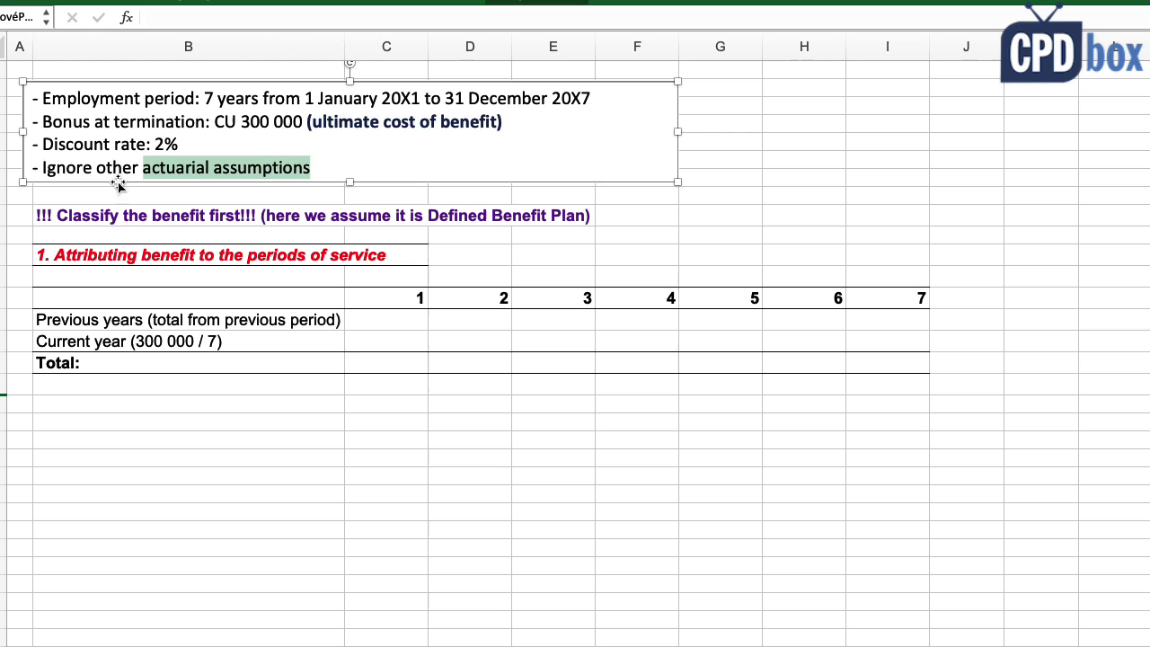
left_click(52, 255)
left_click_drag(386, 300, 858, 294)
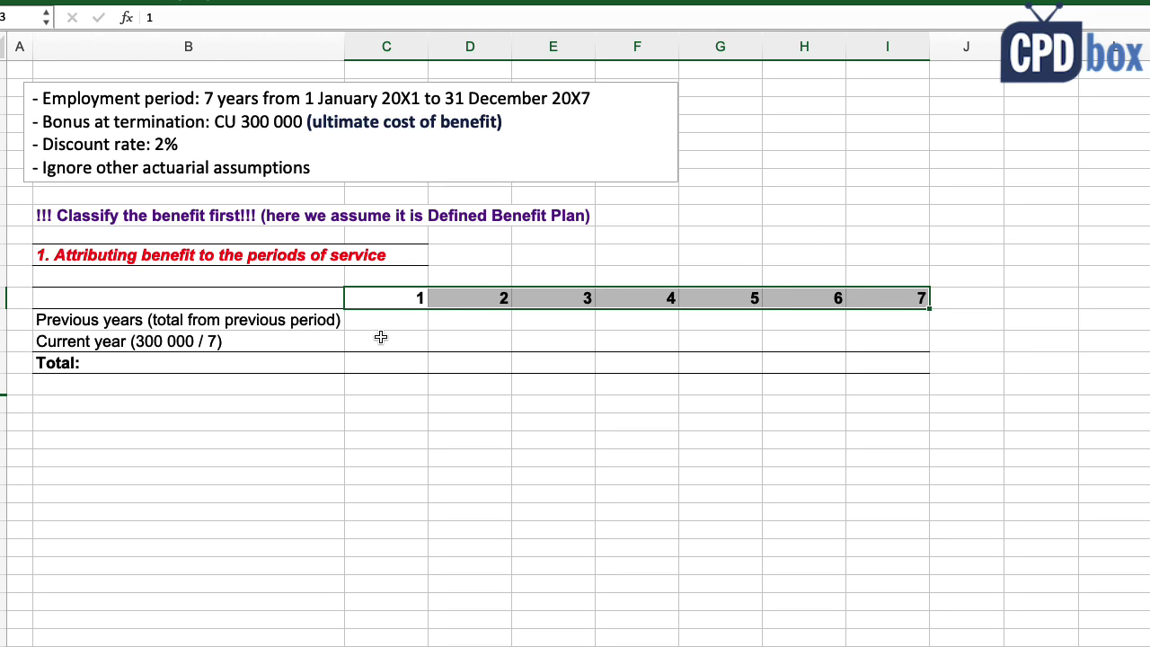
left_click(119, 318)
left_click_drag(412, 287, 862, 297)
Enter =300000/7 as year 1's current-year amount and copy it into years 2–7
left_click(351, 345)
type("=")
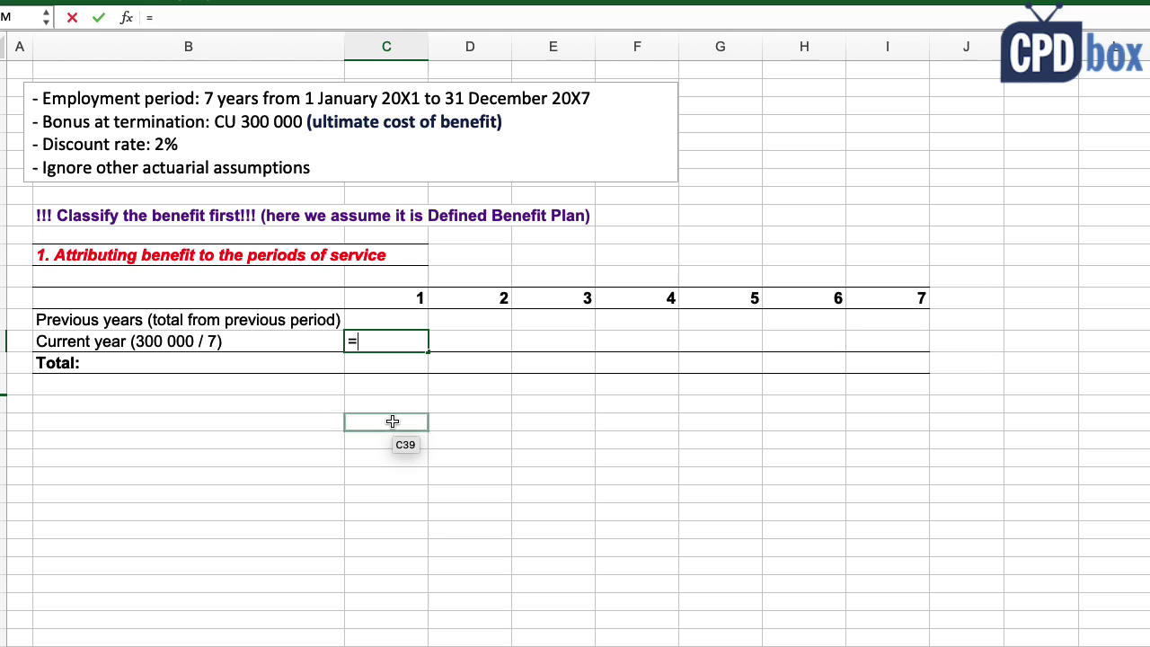
type("300000/7")
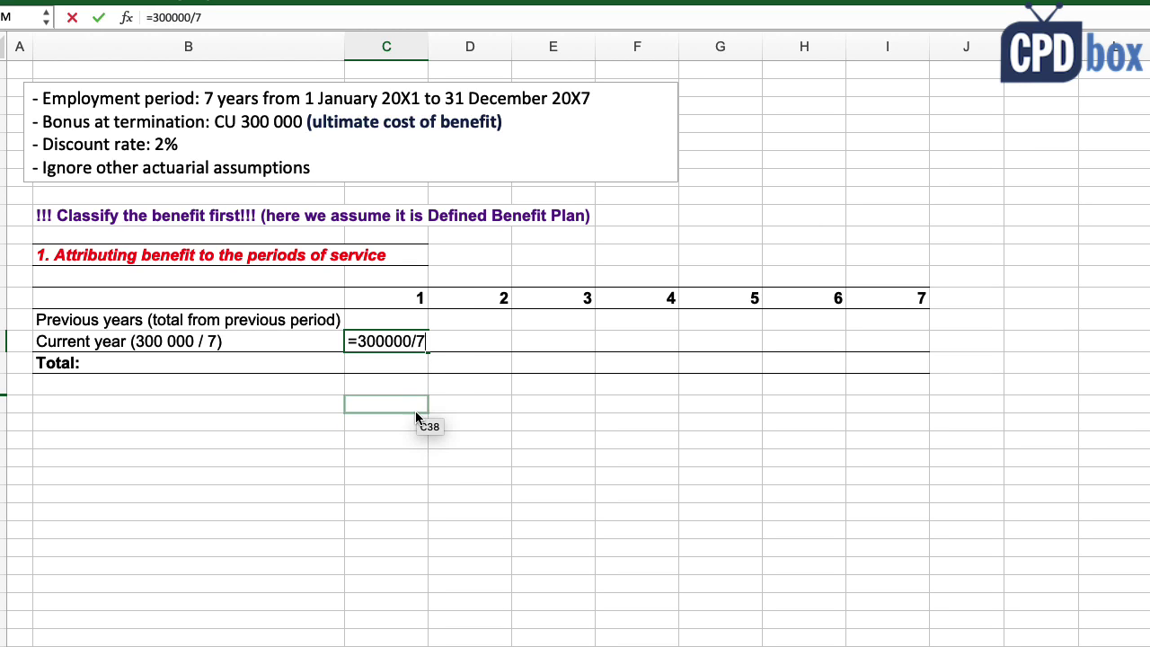
key("Return")
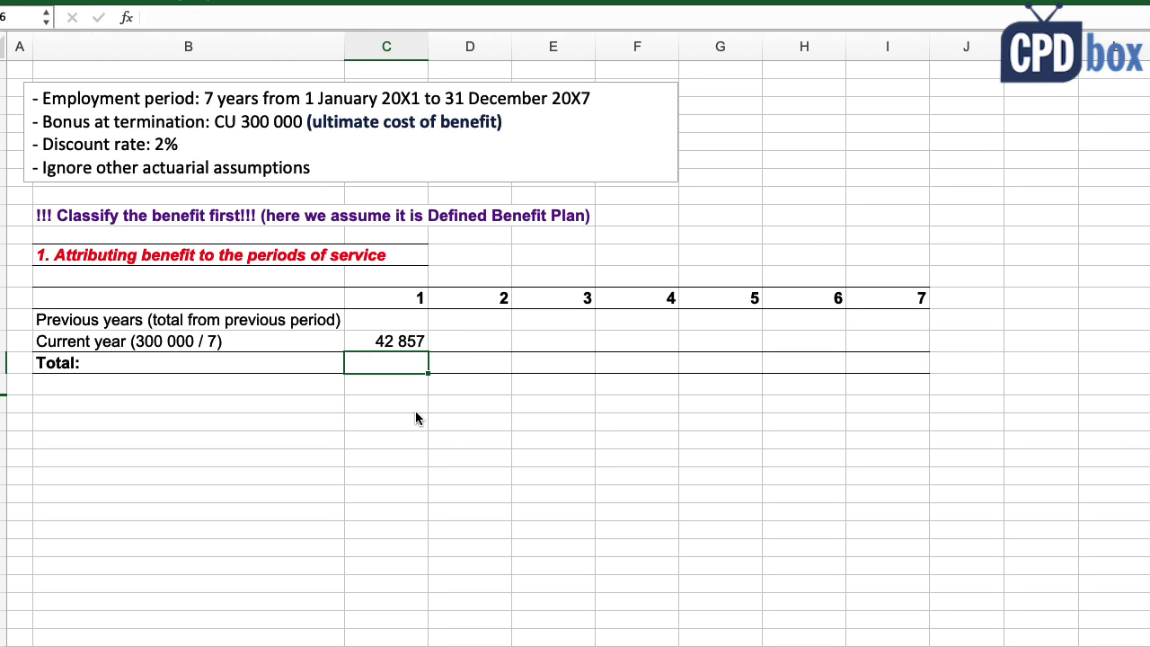
key("Up")
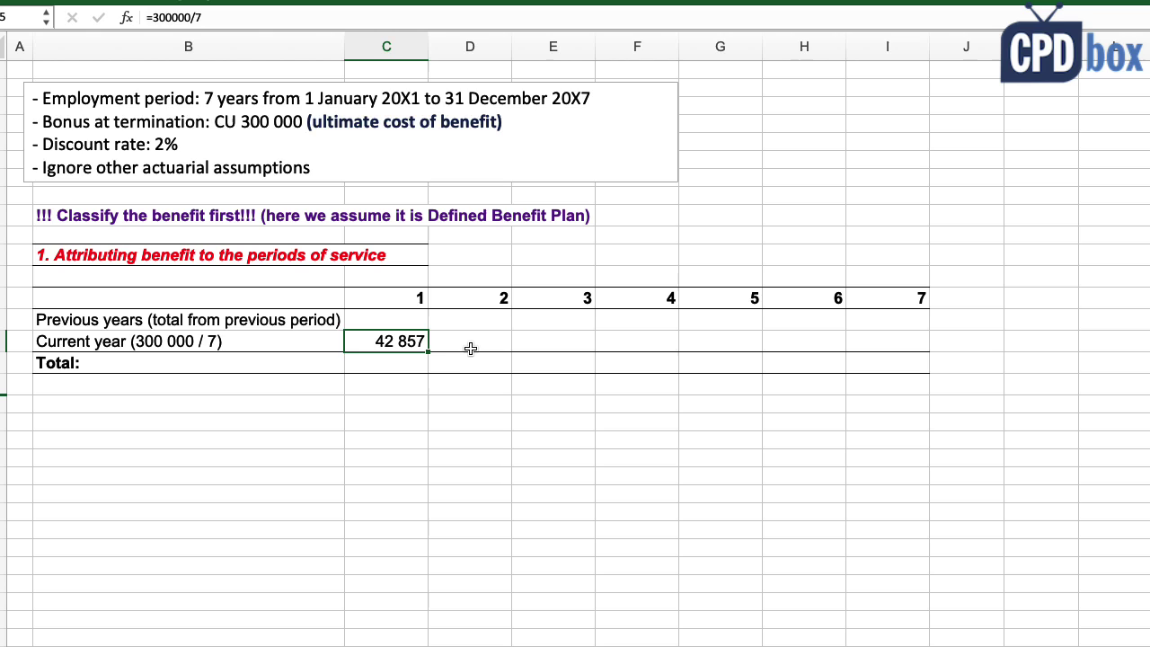
key("ctrl+c")
left_click_drag(485, 343, 849, 346)
key("ctrl+v")
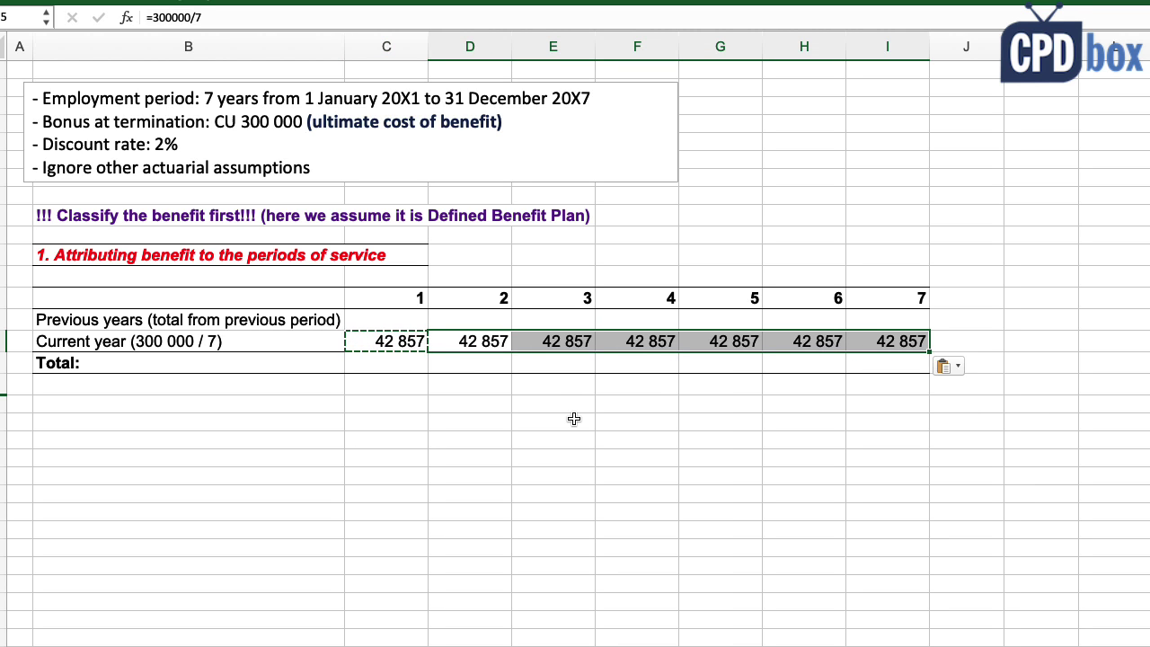
key("Escape")
Check the current-year formula in each of the seven years
left_click(395, 346)
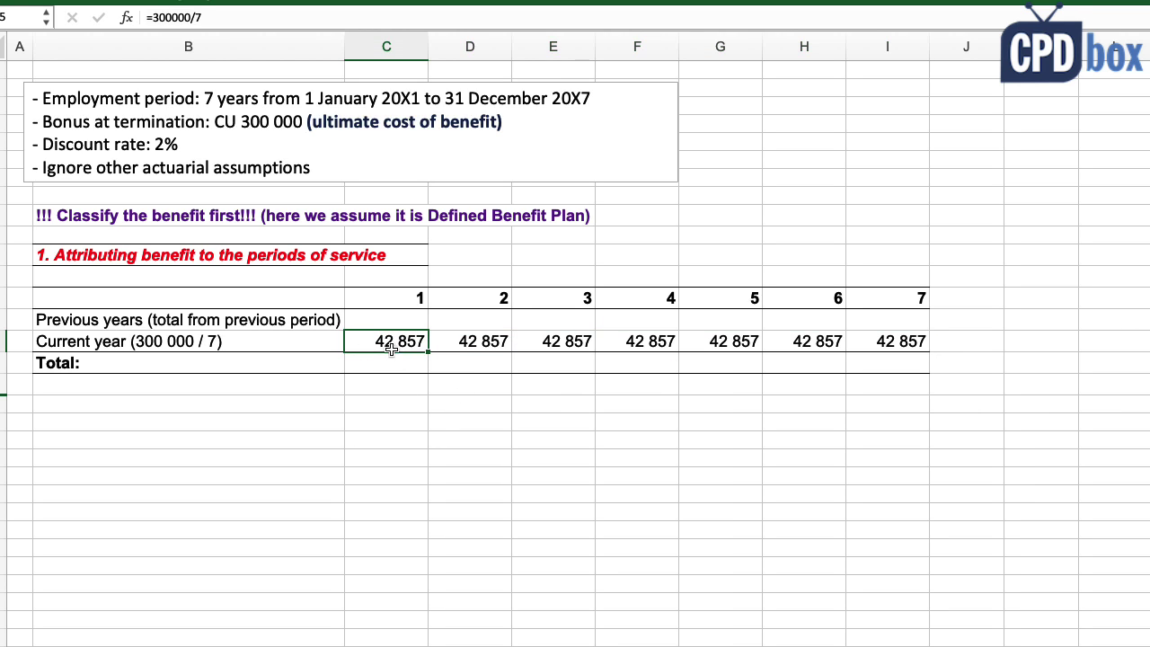
left_click(446, 350)
left_click(531, 341)
left_click(612, 340)
left_click(704, 343)
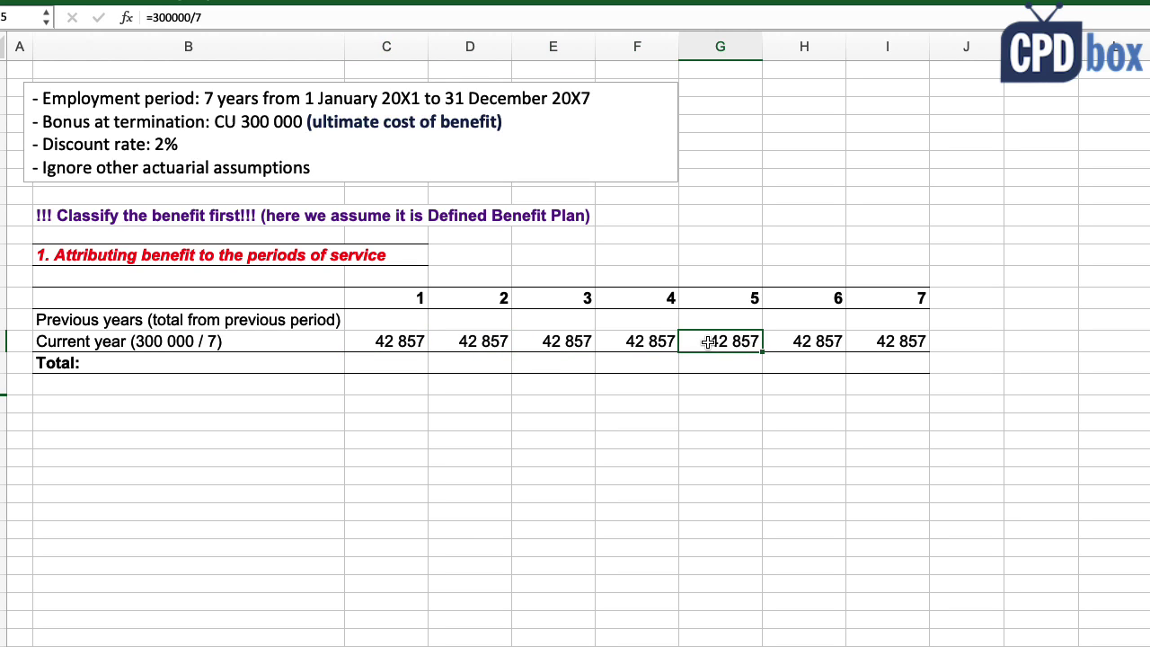
left_click(773, 343)
left_click(858, 341)
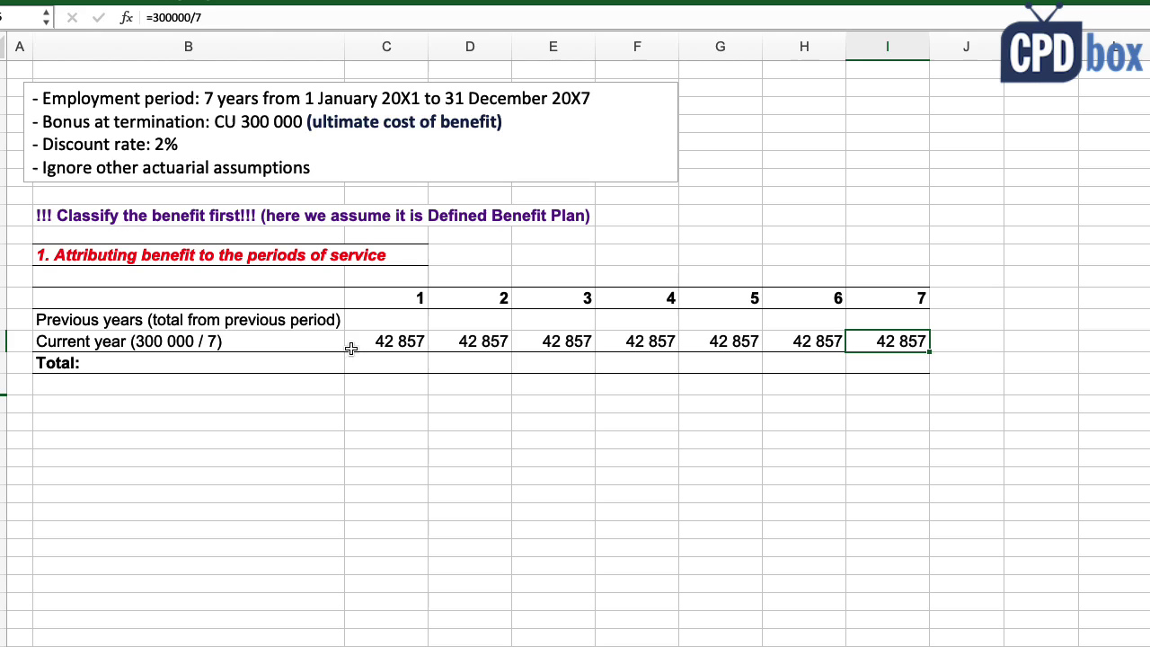
Make year 1's Total the sum of its current-year and previous-years amounts
left_click(413, 362)
type("=")
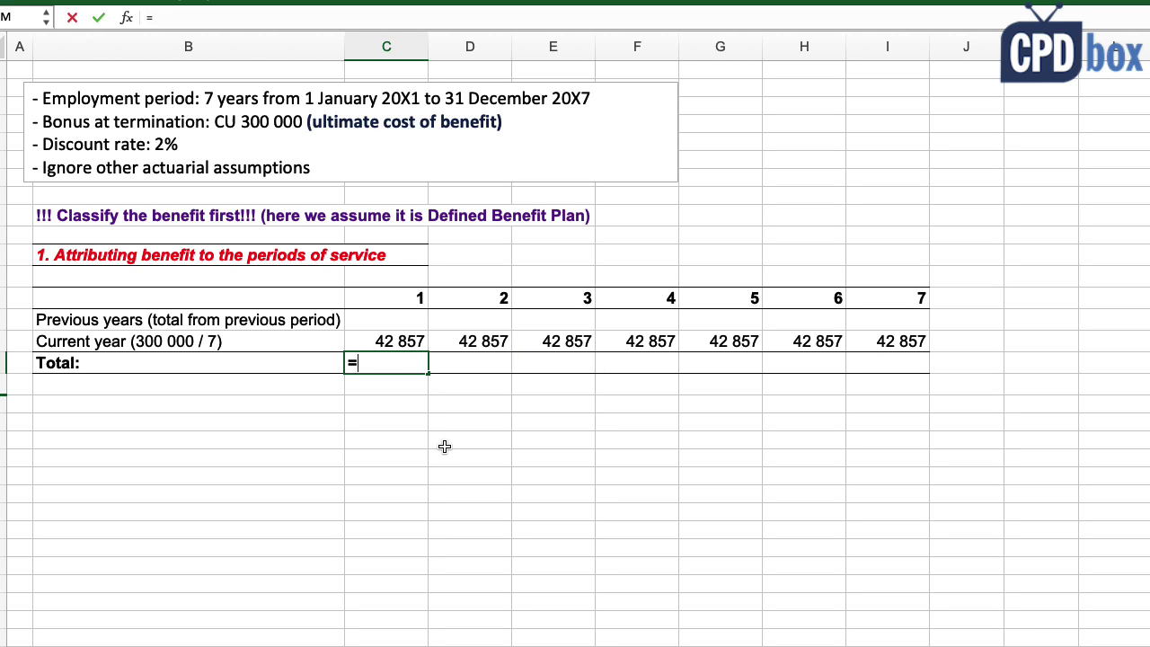
key("Up")
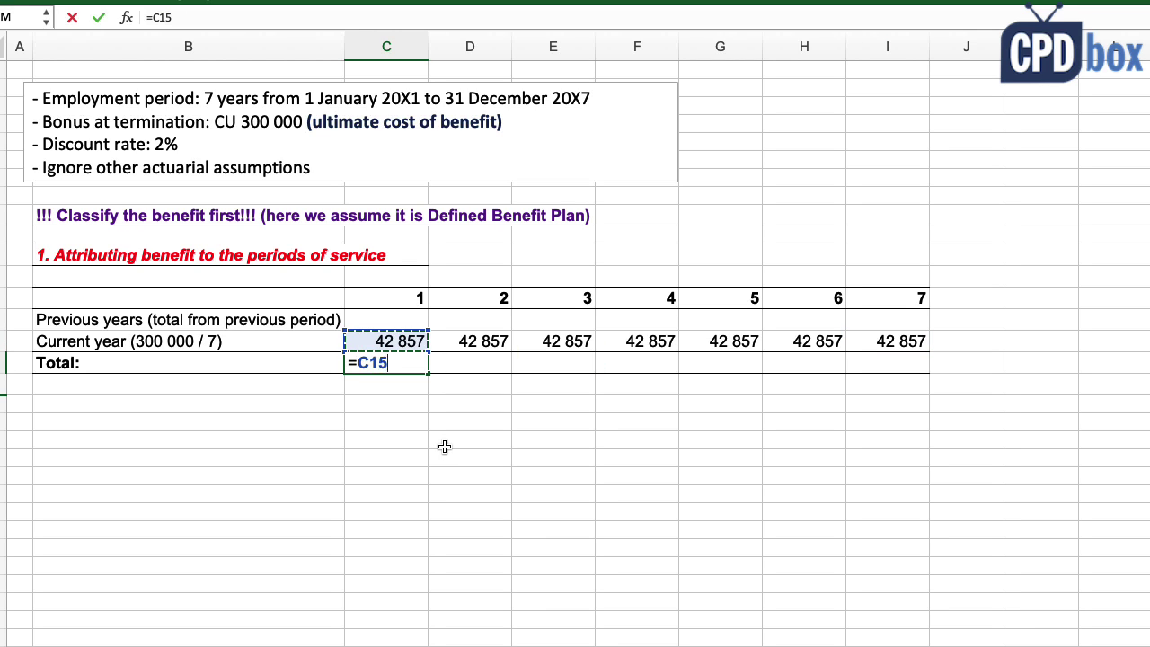
type("+")
key("Up")
key("Up")
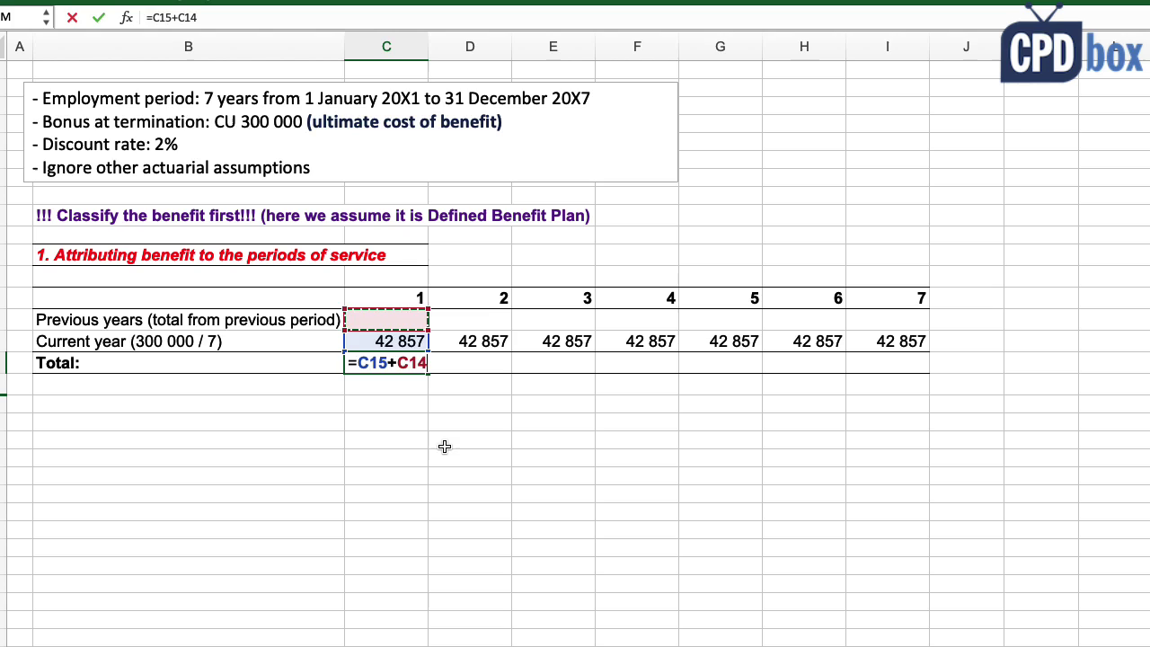
key("Return")
key("Up")
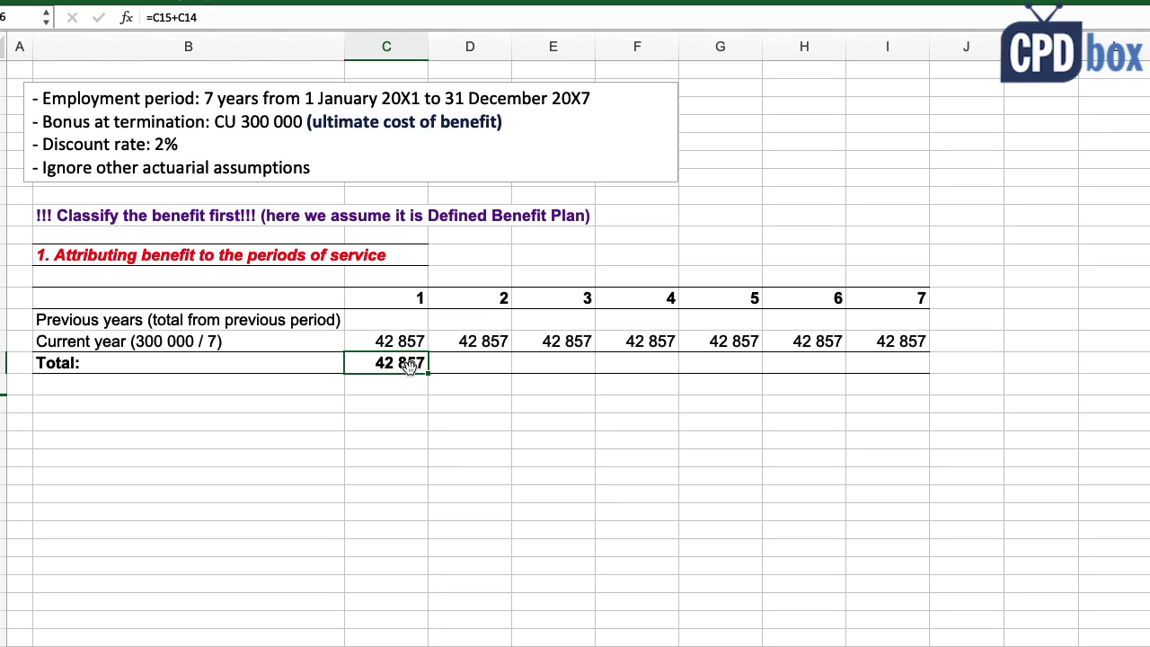
Link year 2's Previous years to year 1's Total and extend it through year 7
left_click(454, 323)
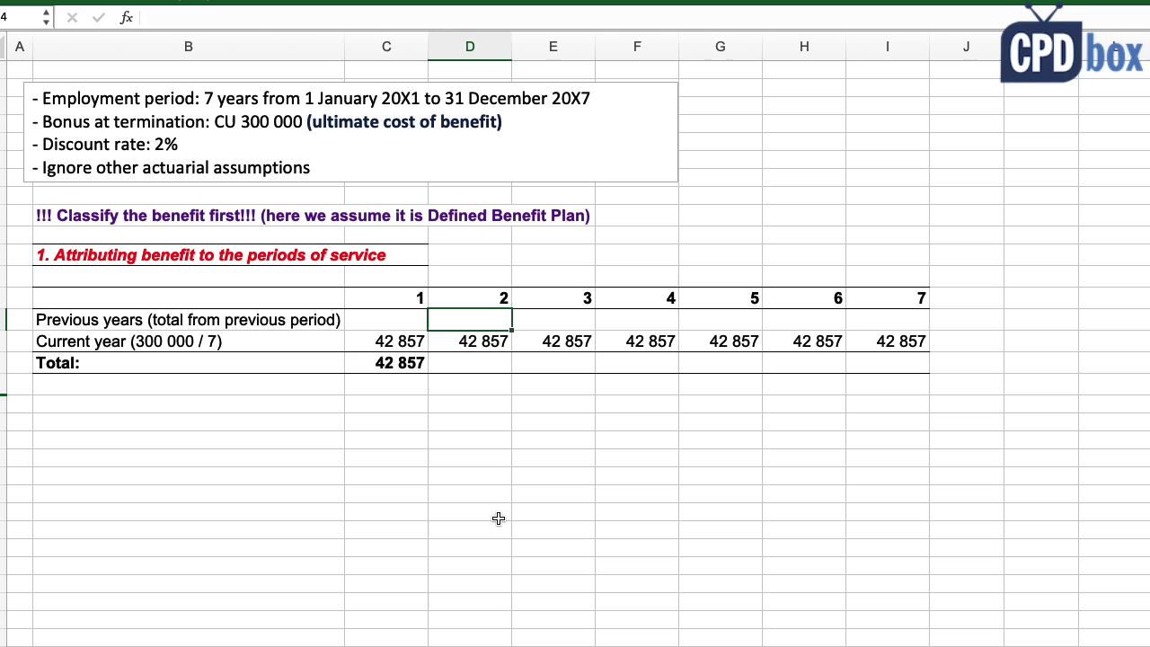
type("=")
key("Left")
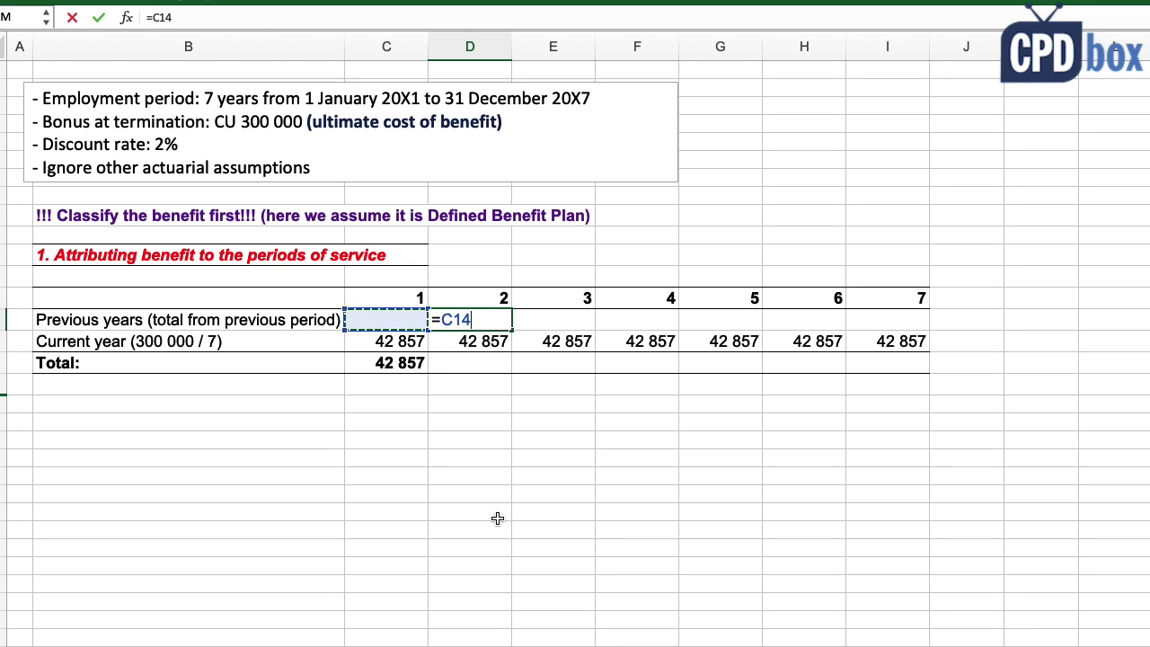
key("Down")
key("Down")
key("Return")
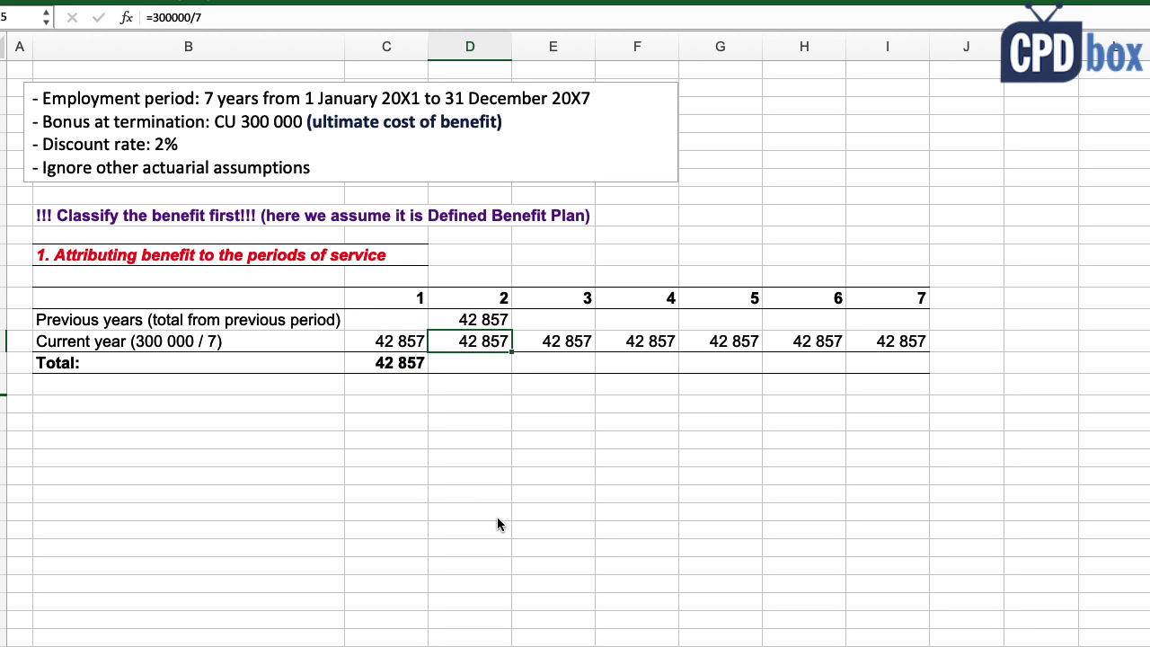
left_click(508, 326)
left_click_drag(512, 329, 917, 328)
Extend the Total formula across all seven years and verify year 7's previous-years formula
left_click(420, 372)
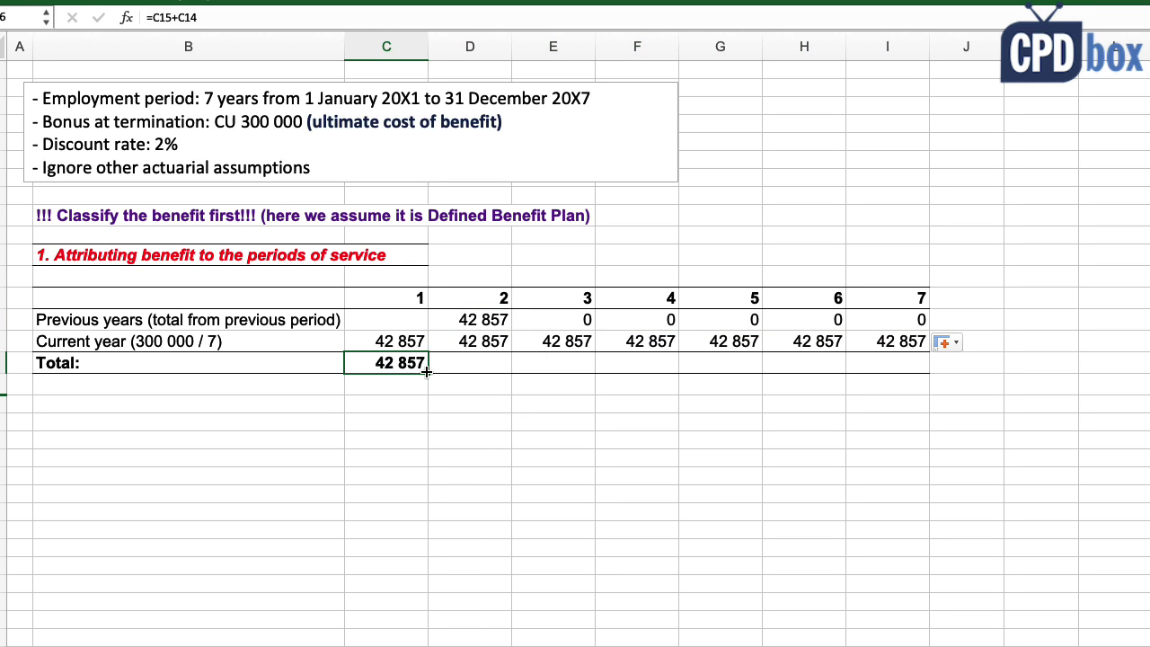
left_click_drag(428, 371, 951, 375)
left_click(903, 363)
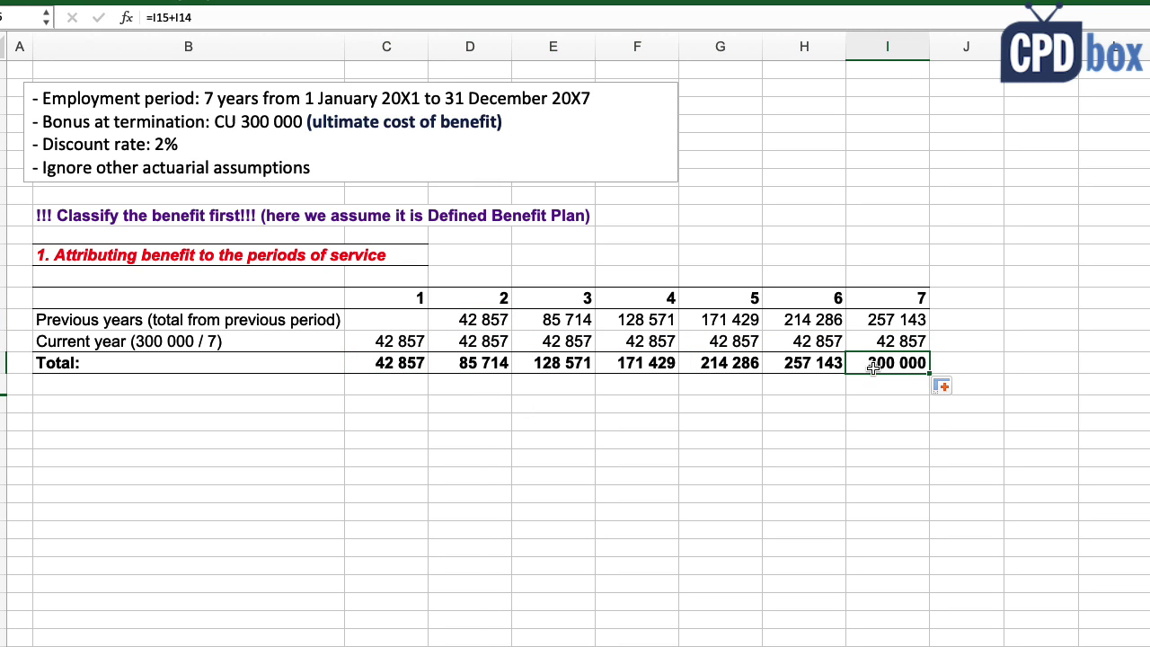
double_click(885, 320)
key("Escape")
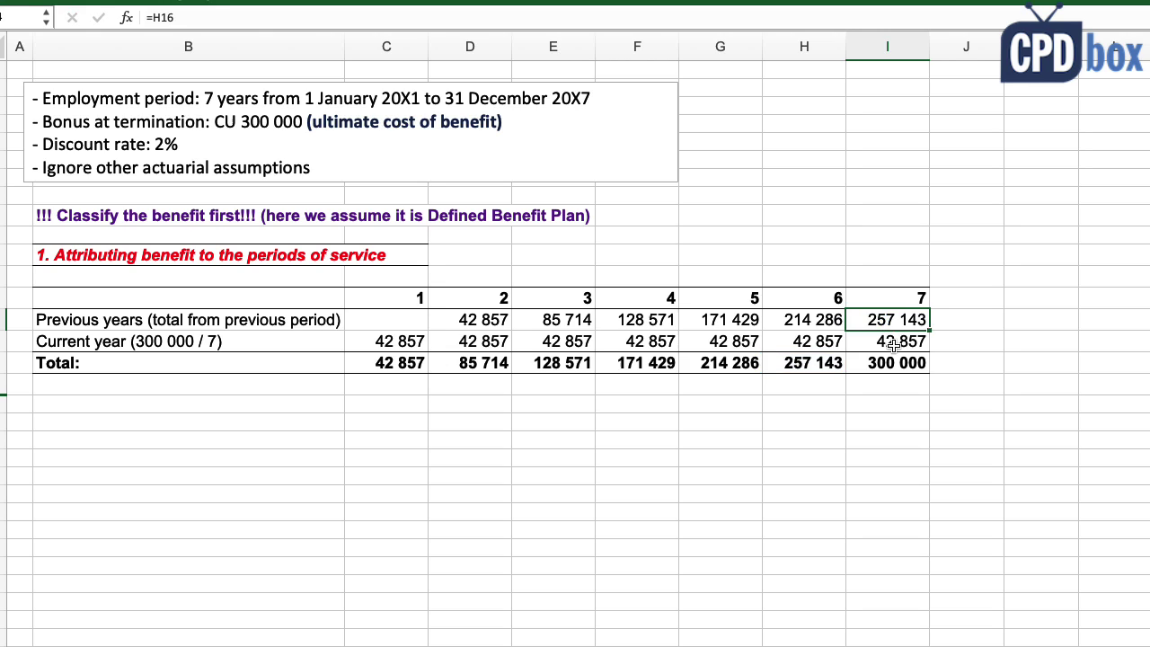
Review the current-year amounts for years 1 to 4 before moving to the Measurement table
left_click(882, 361)
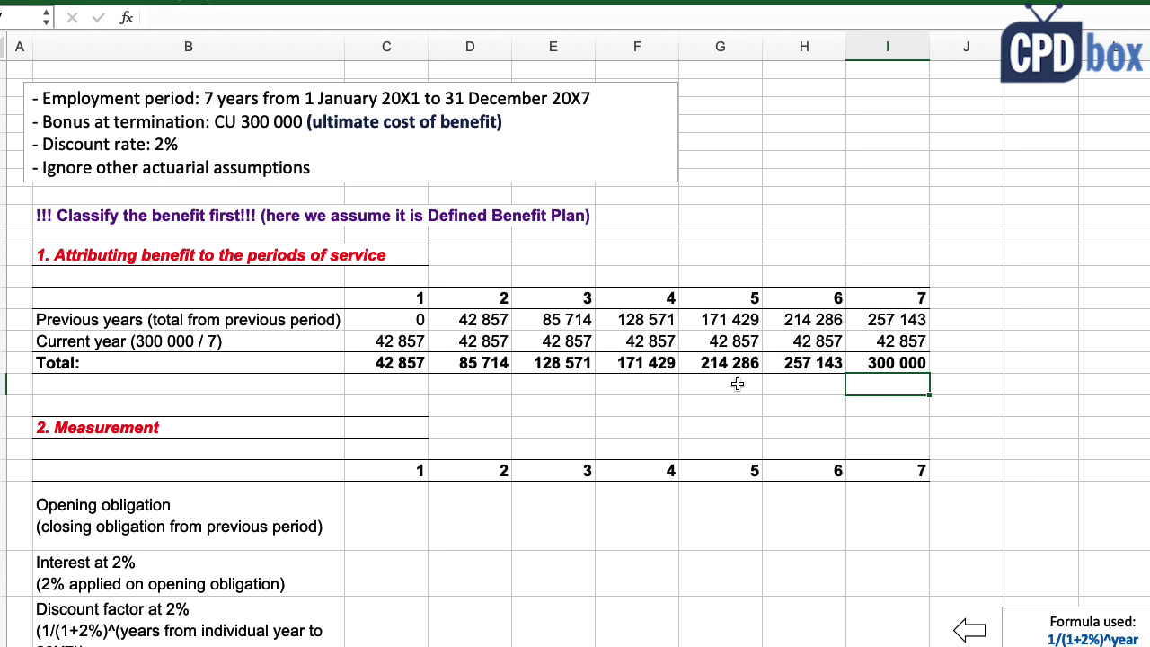
left_click(73, 425)
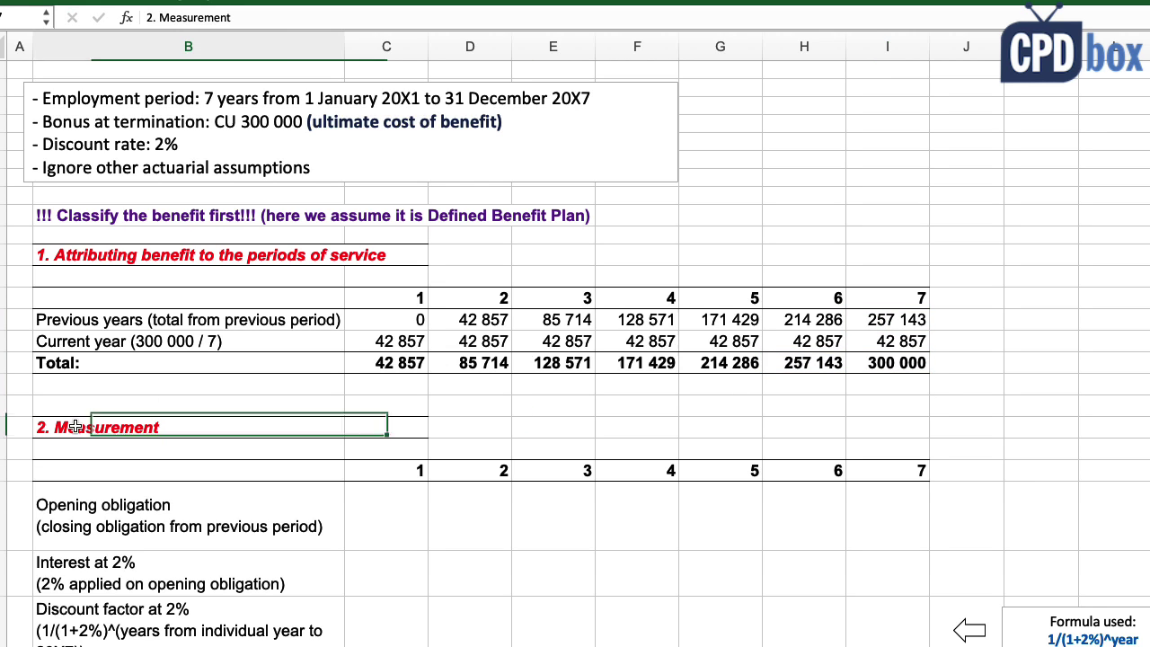
left_click(410, 346)
left_click(463, 344)
left_click(538, 343)
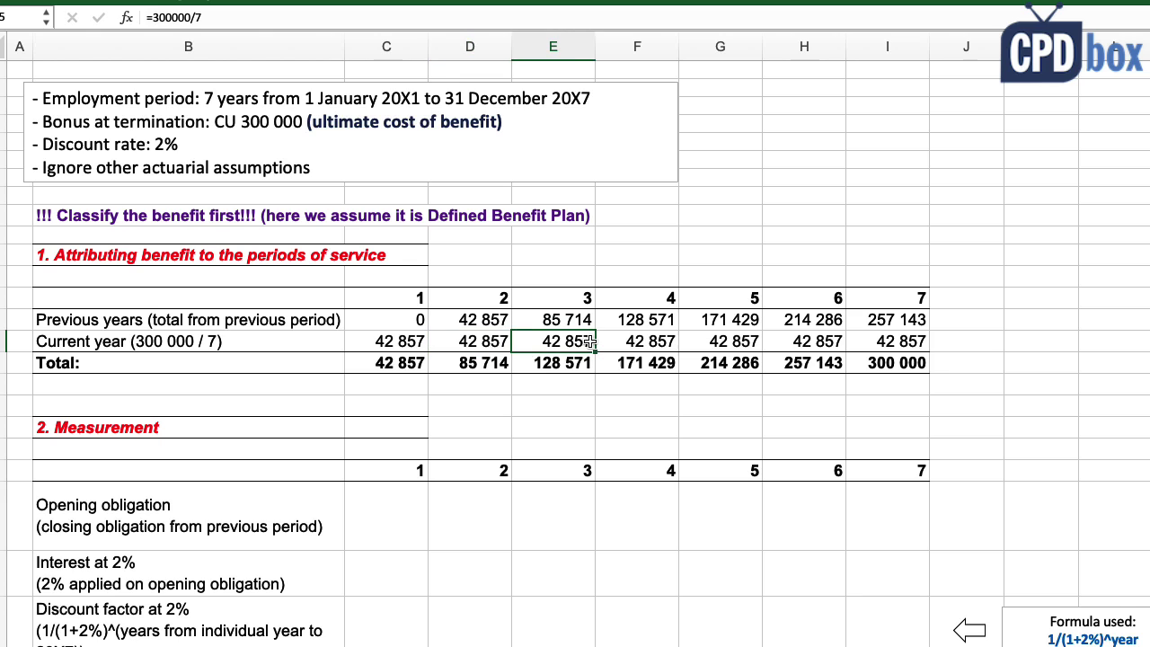
left_click(621, 345)
left_click(376, 343)
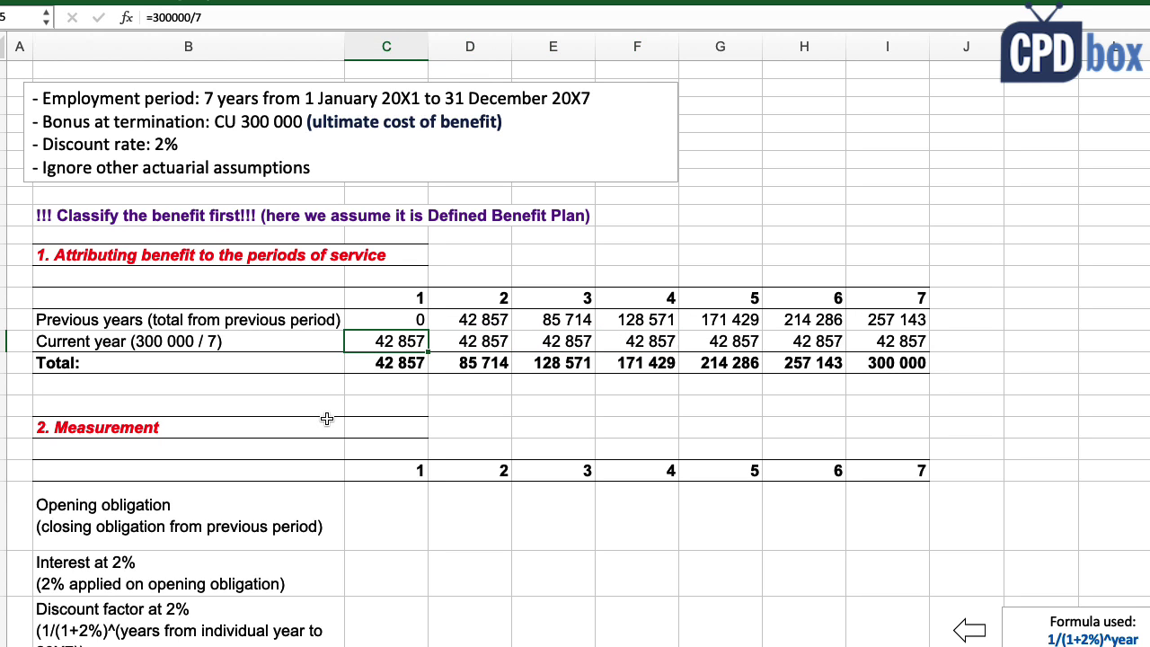
scroll(327, 419, "down", 5)
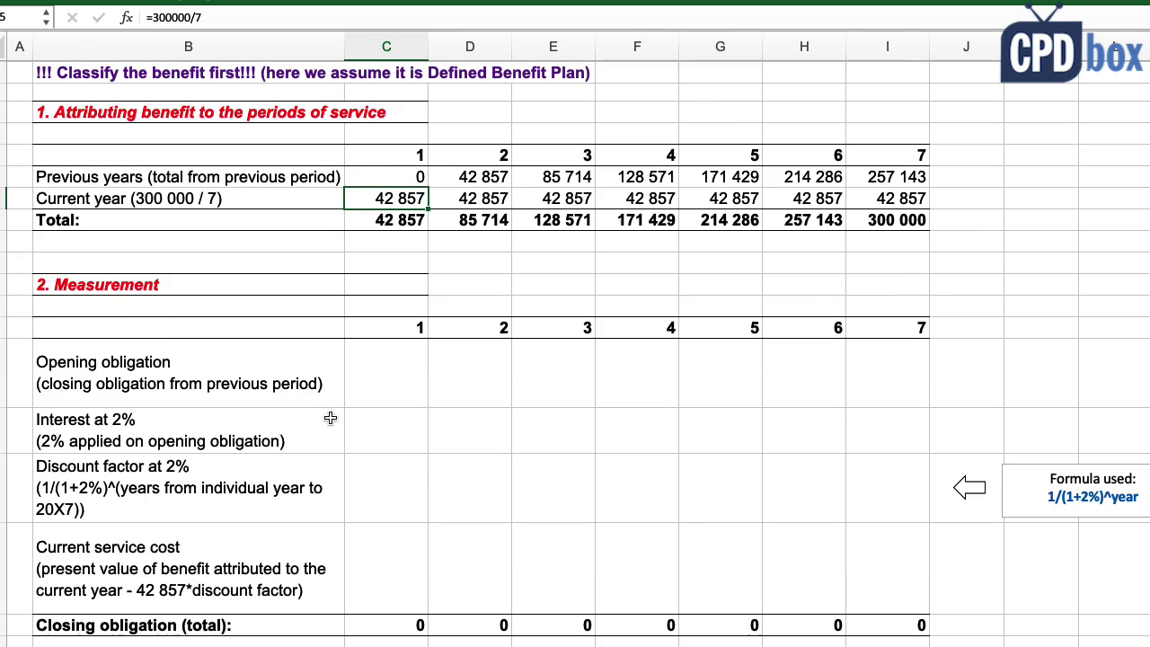
Set year 1's opening obligation to 0
left_click(116, 363)
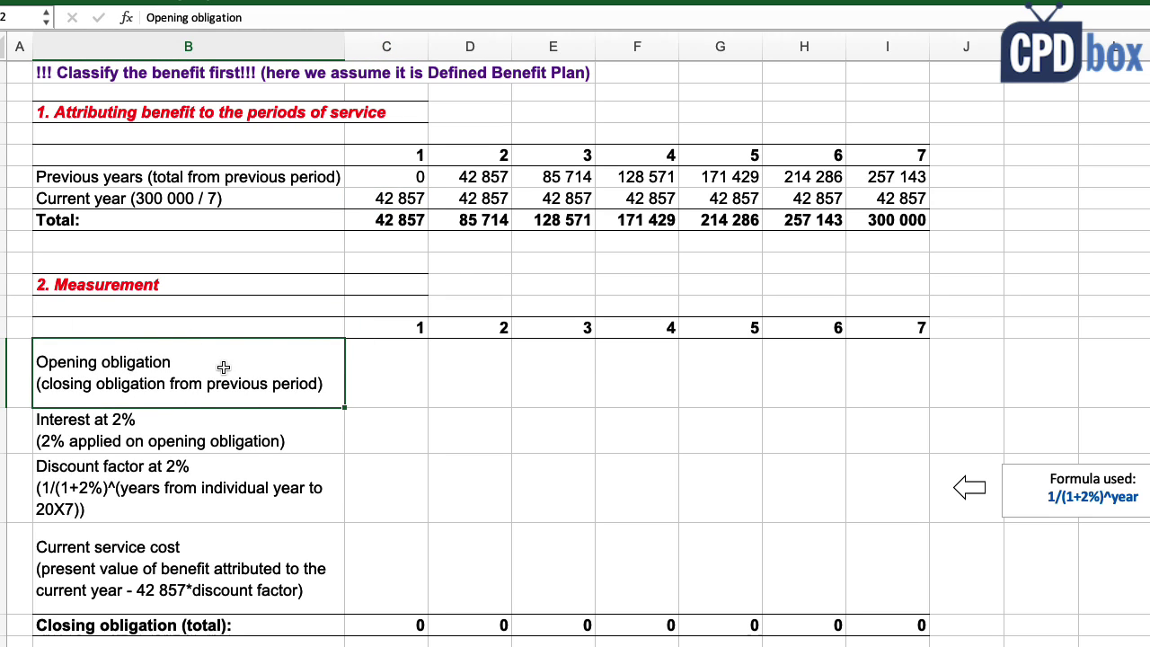
left_click(393, 373)
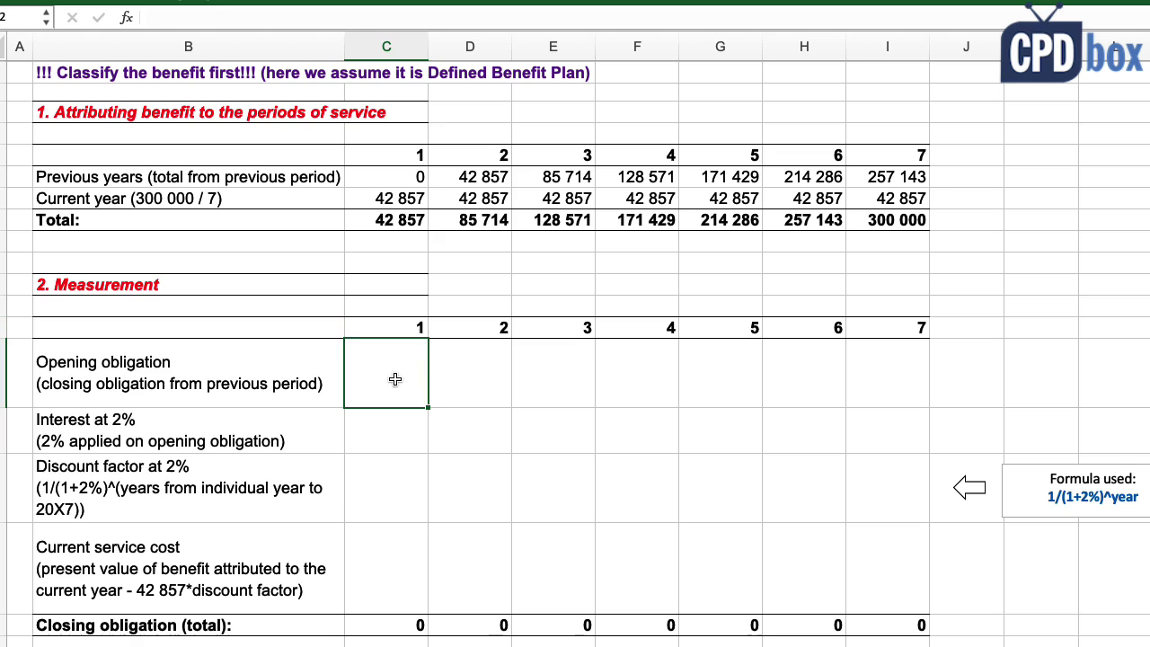
type("0")
key("Return")
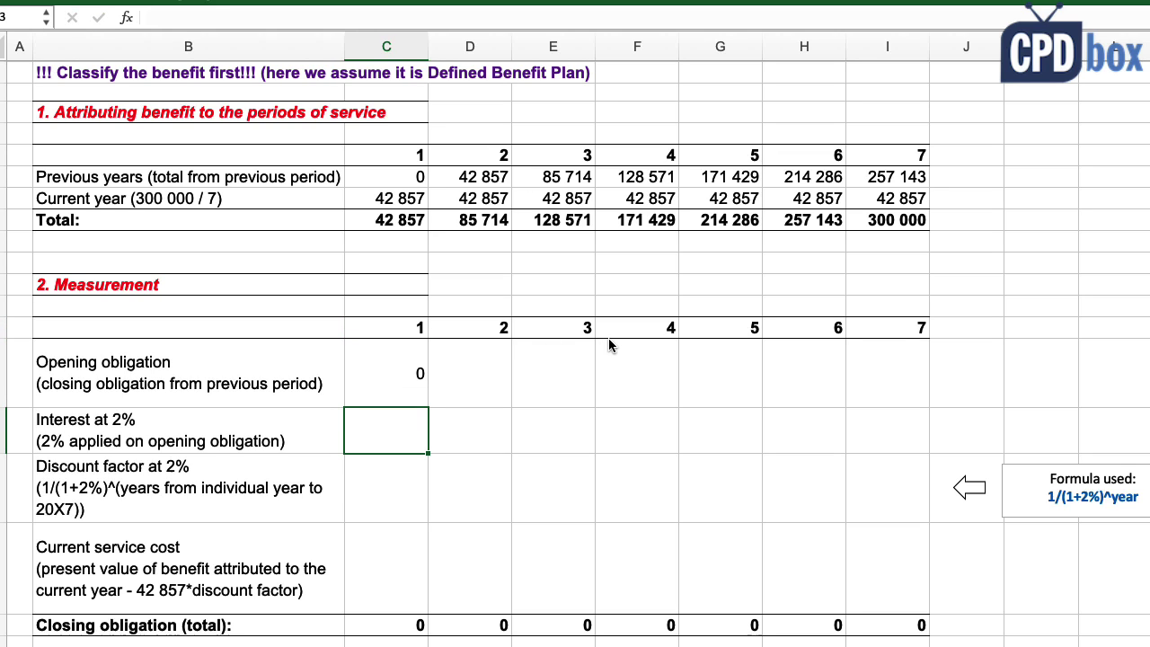
left_click(401, 373)
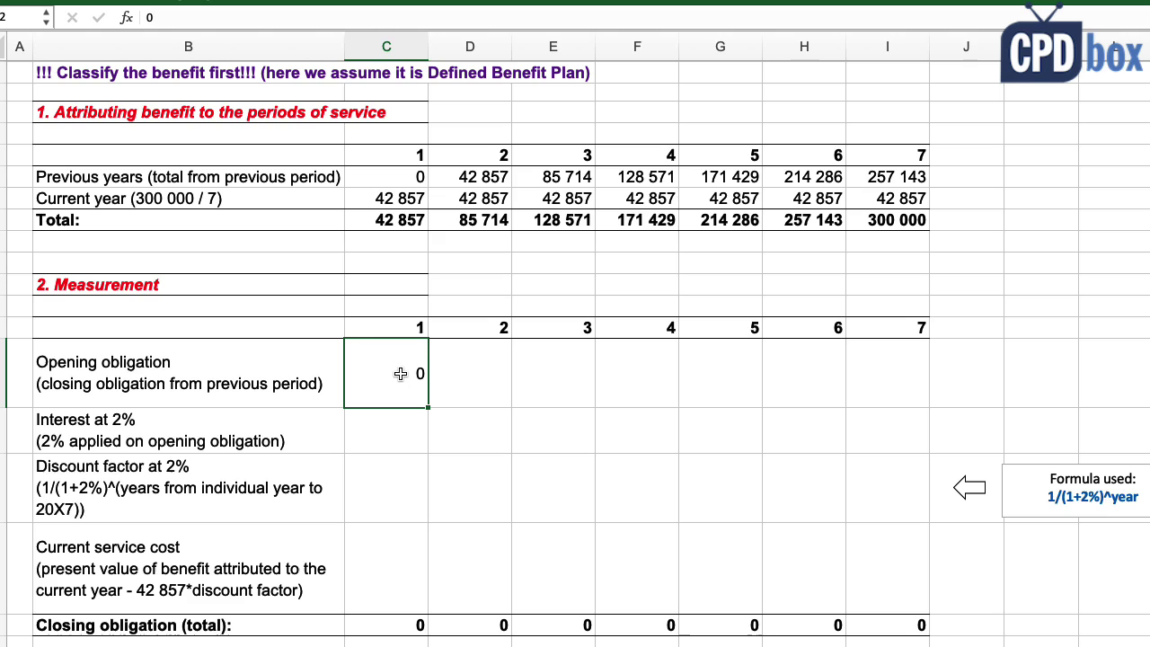
Link year 2's opening obligation to year 1's closing obligation with =C26
left_click(488, 373)
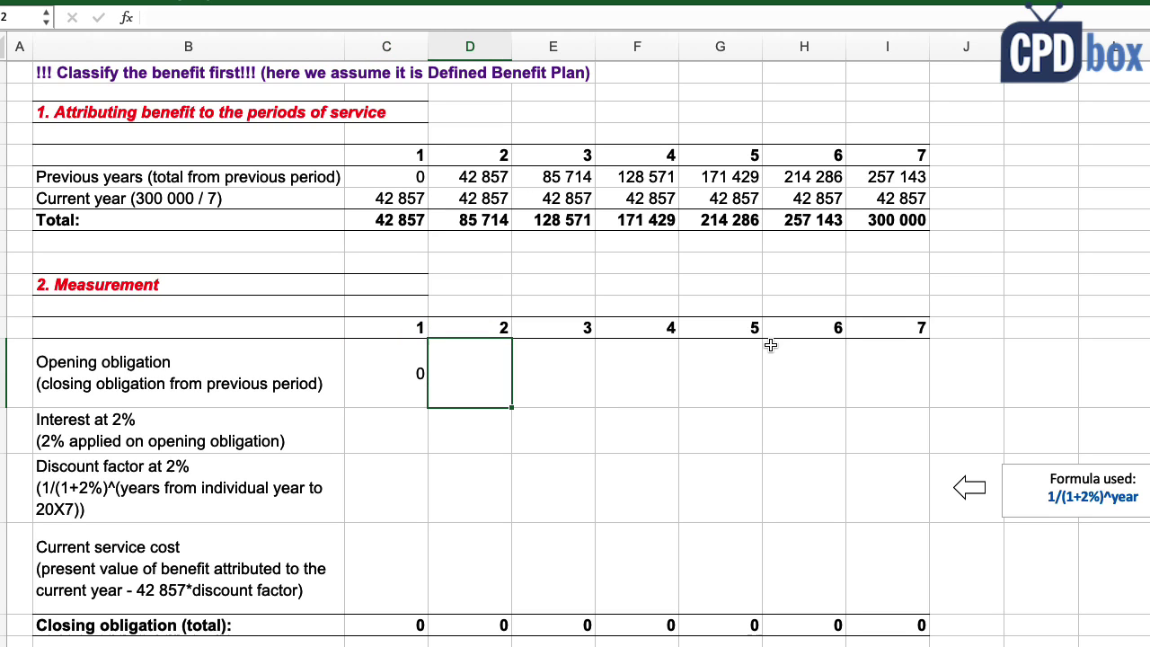
type("=")
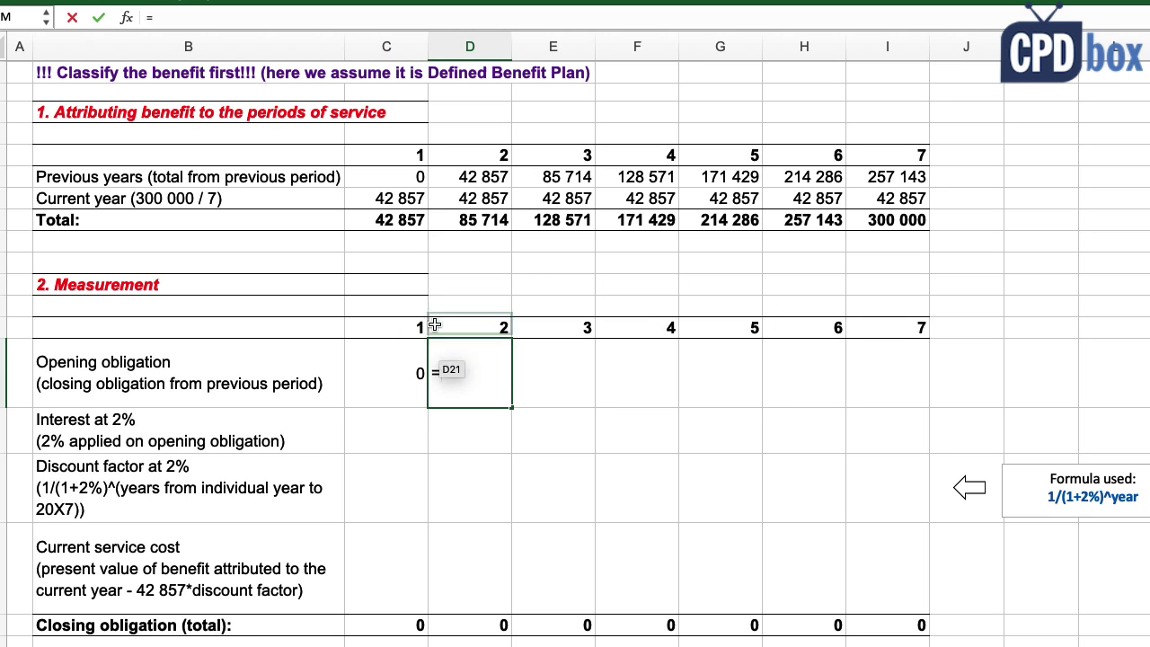
left_click(394, 624)
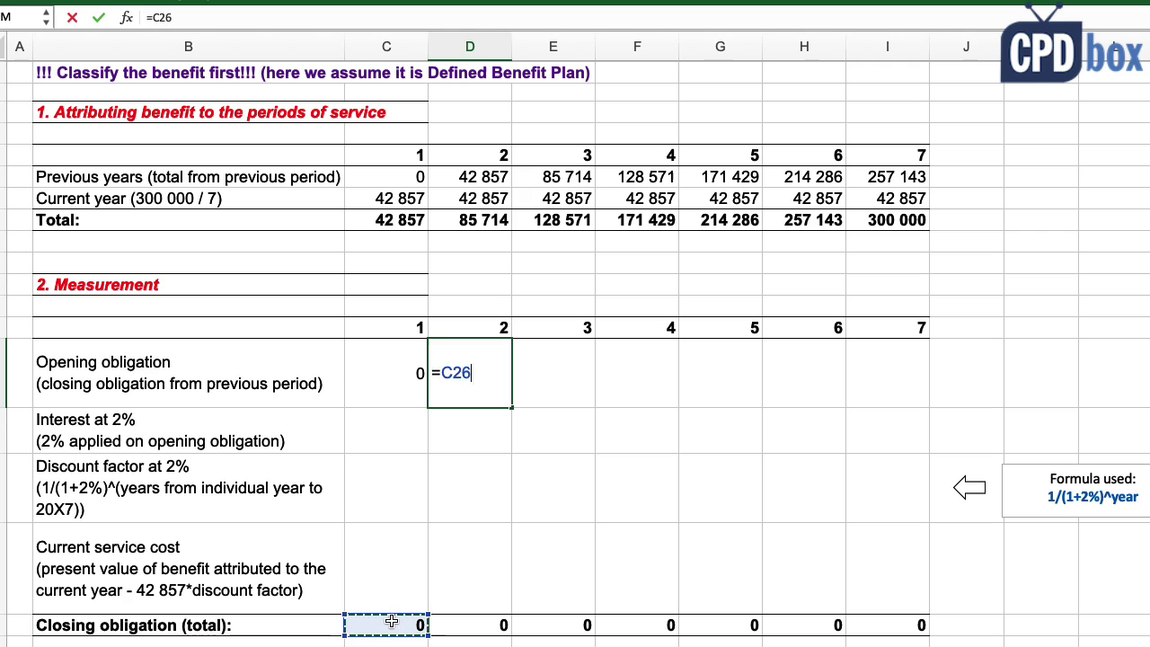
key("Return")
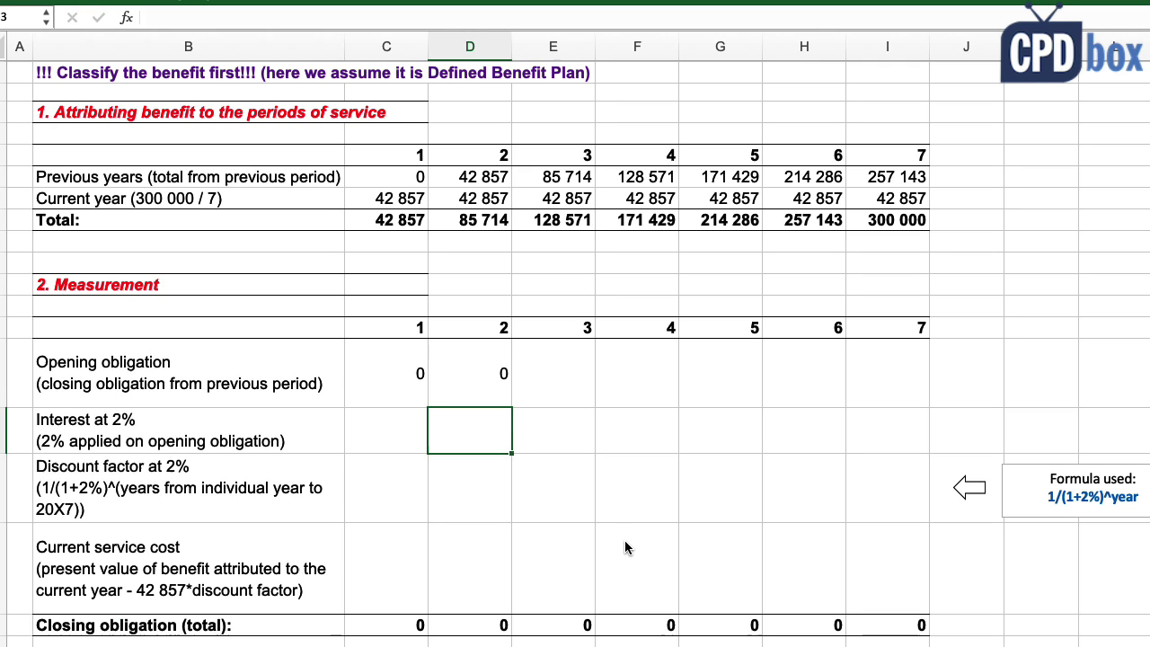
left_click(494, 381)
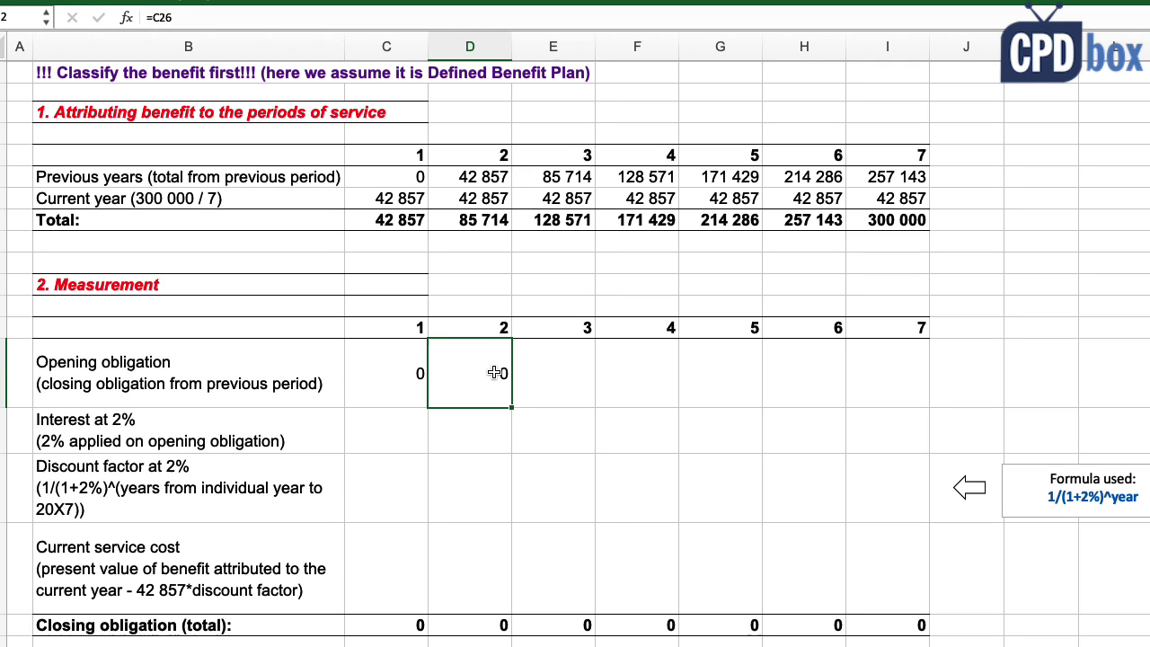
double_click(491, 373)
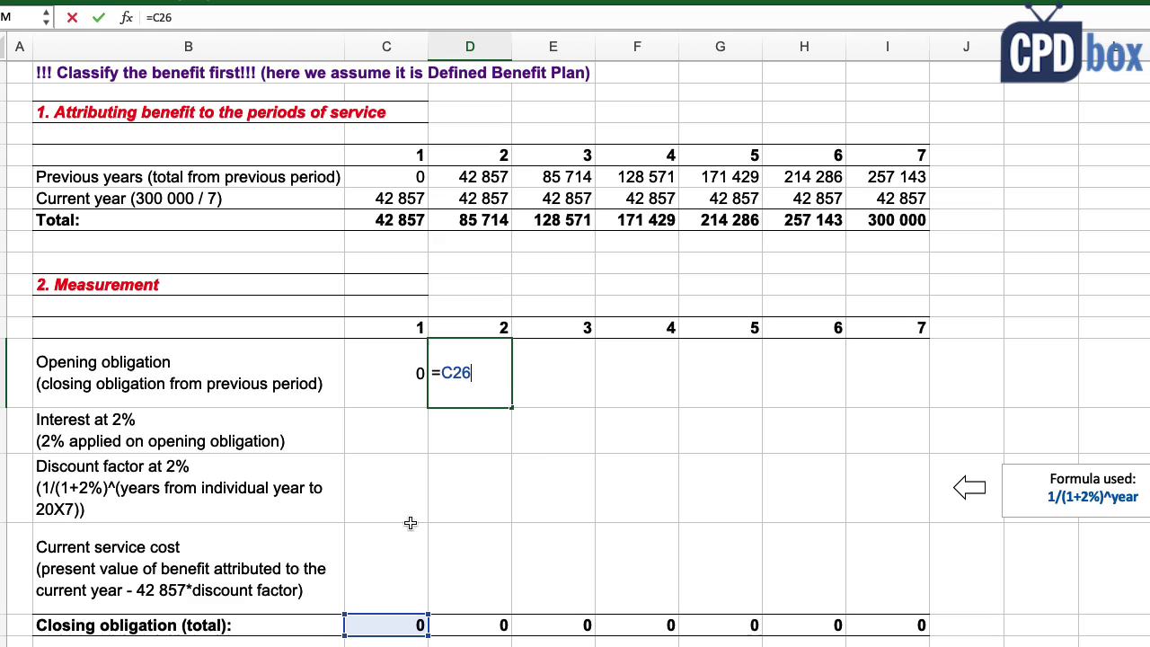
key("Escape")
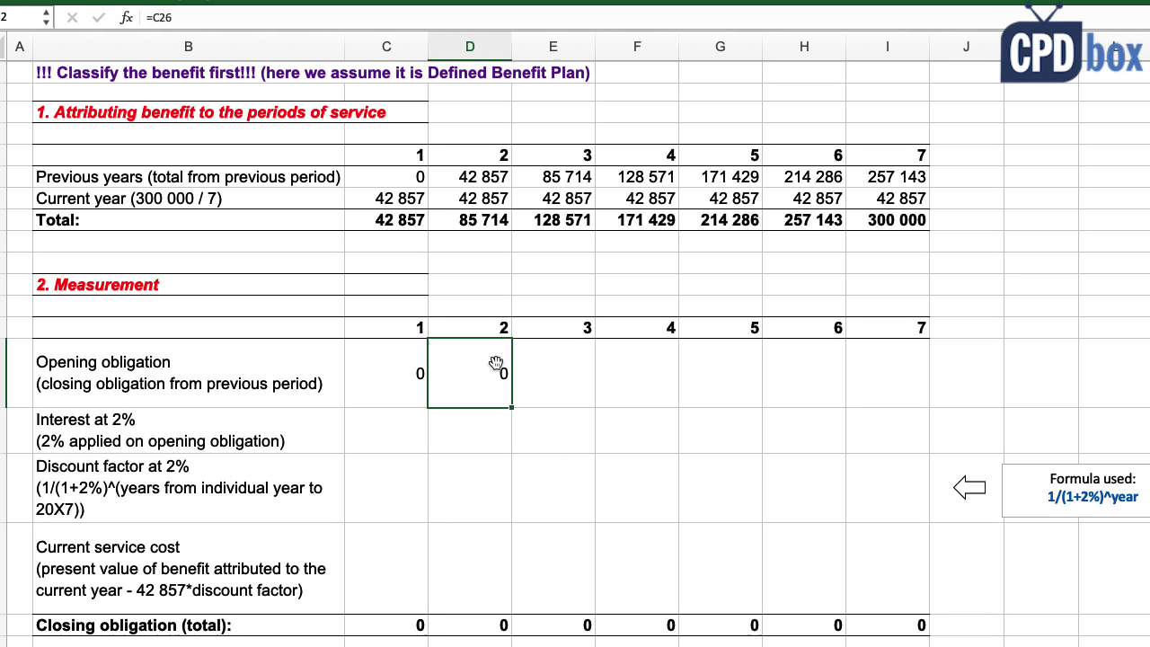
Copy the opening-obligation link into years 3–7 and verify year 3 references year 2's closing
key("ctrl+c")
left_click_drag(566, 375, 864, 381)
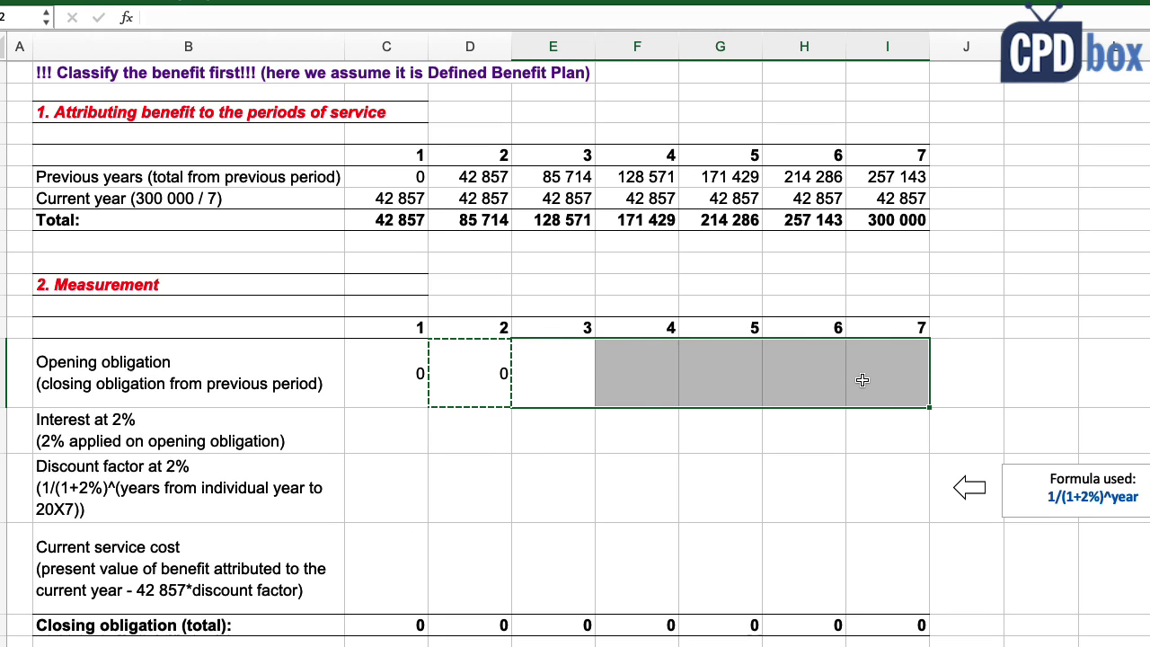
key("ctrl+v")
double_click(577, 373)
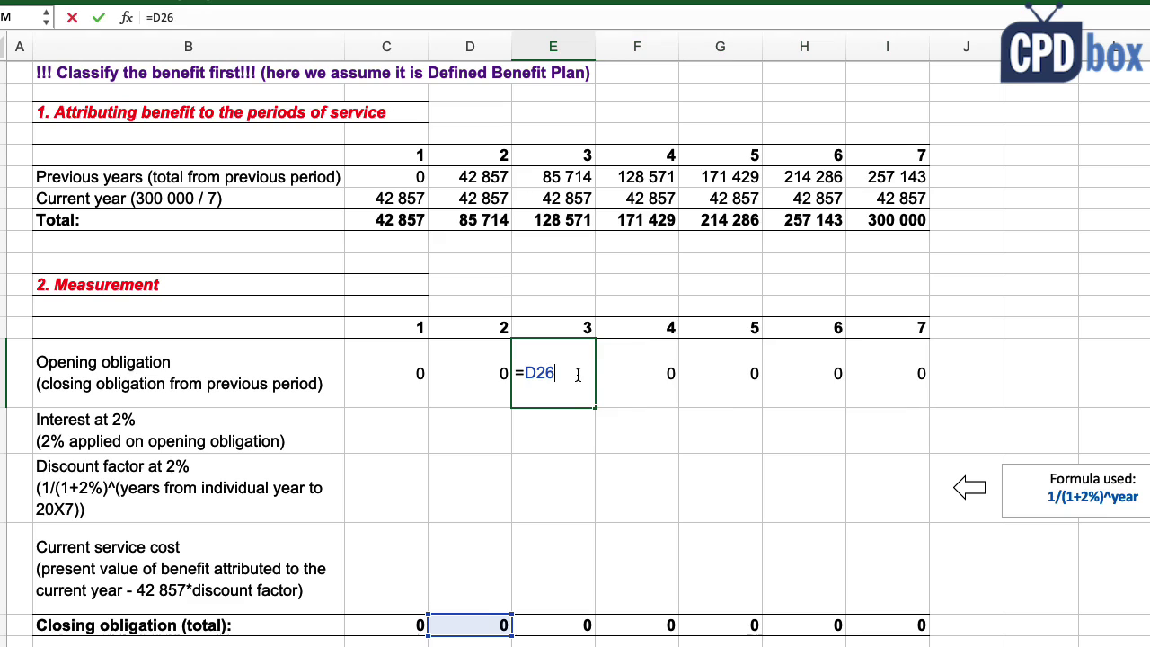
key("Escape")
left_click(359, 377)
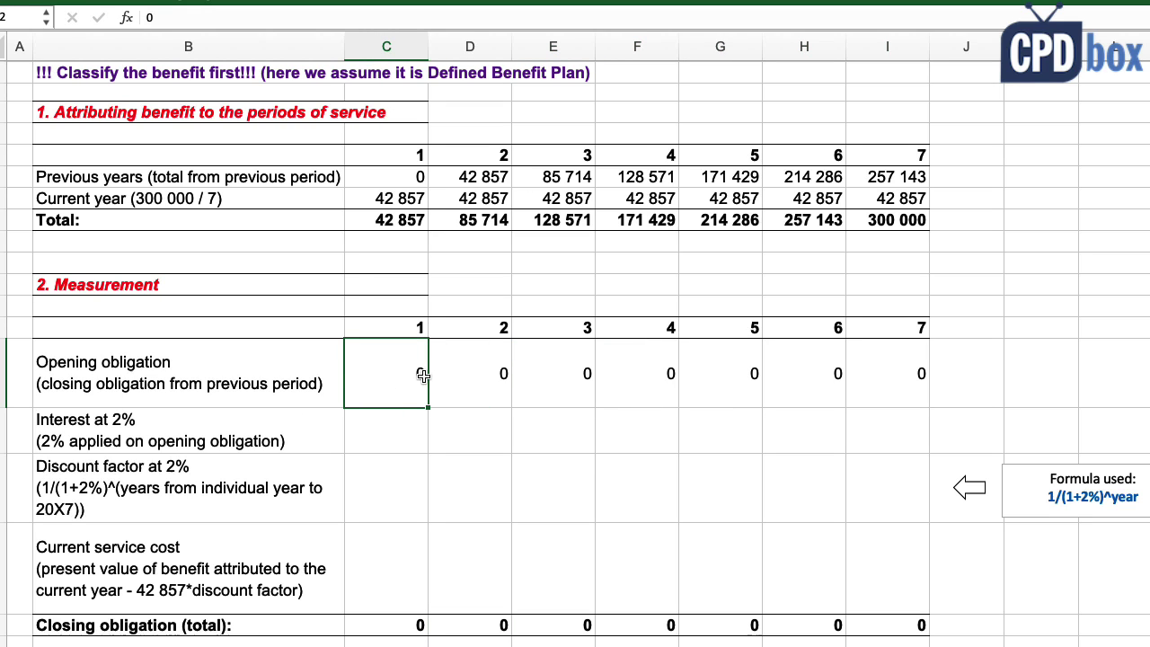
Enter =C22*2% in year 1's 'Interest at 2%' cell
left_click(112, 425)
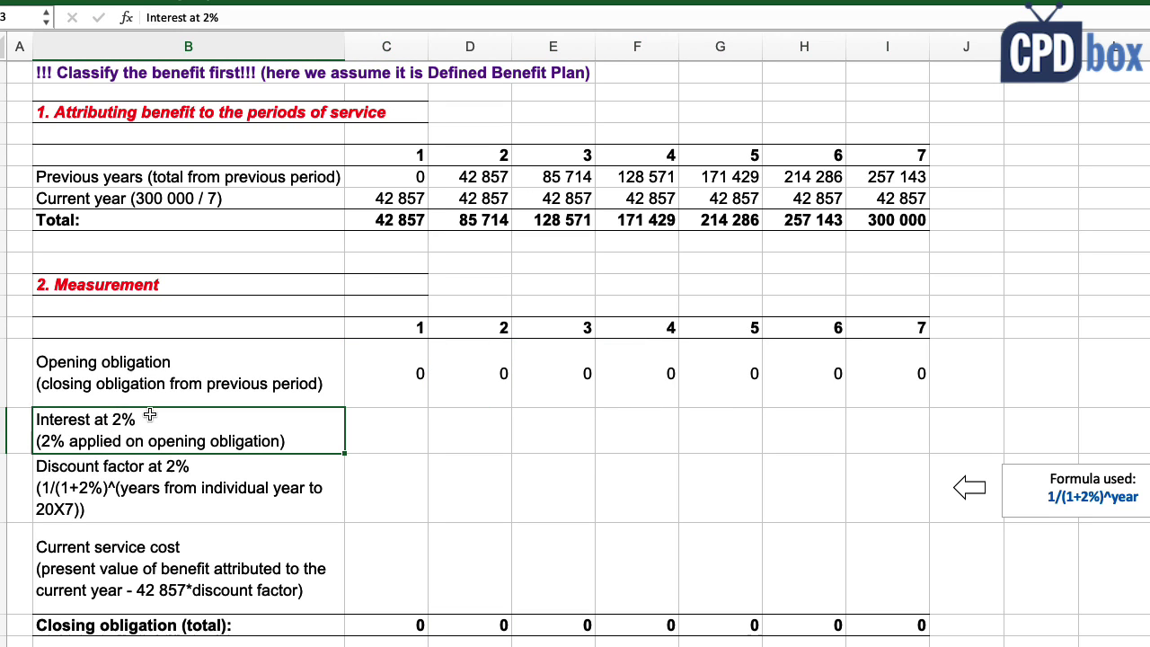
left_click(393, 436)
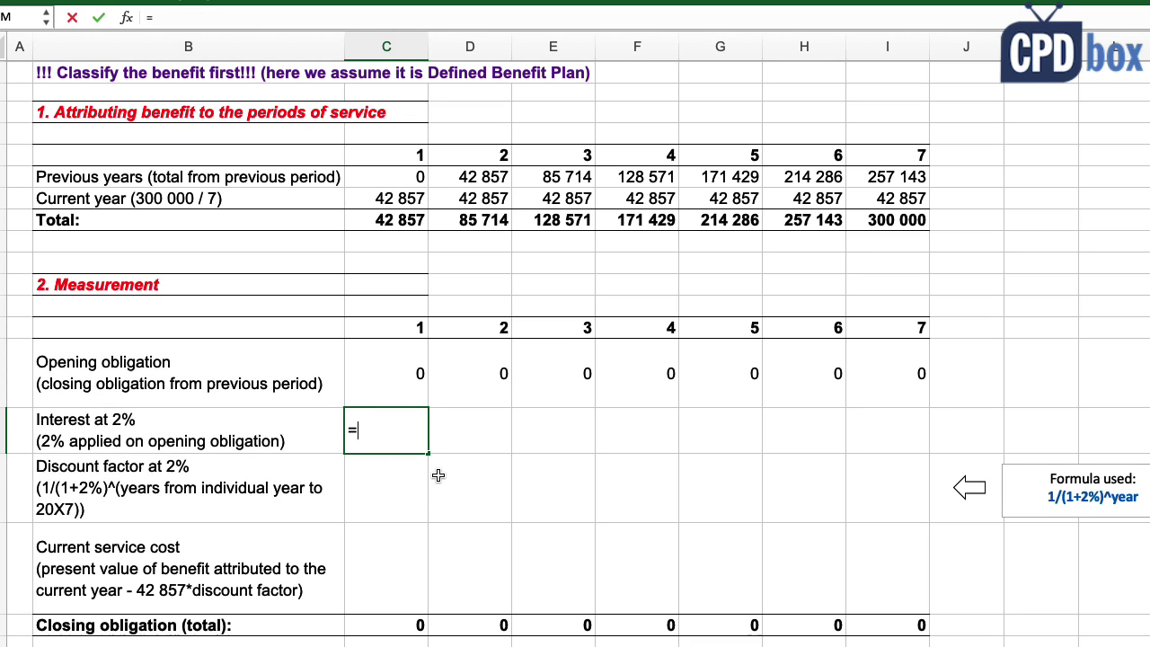
type("=")
key("Up")
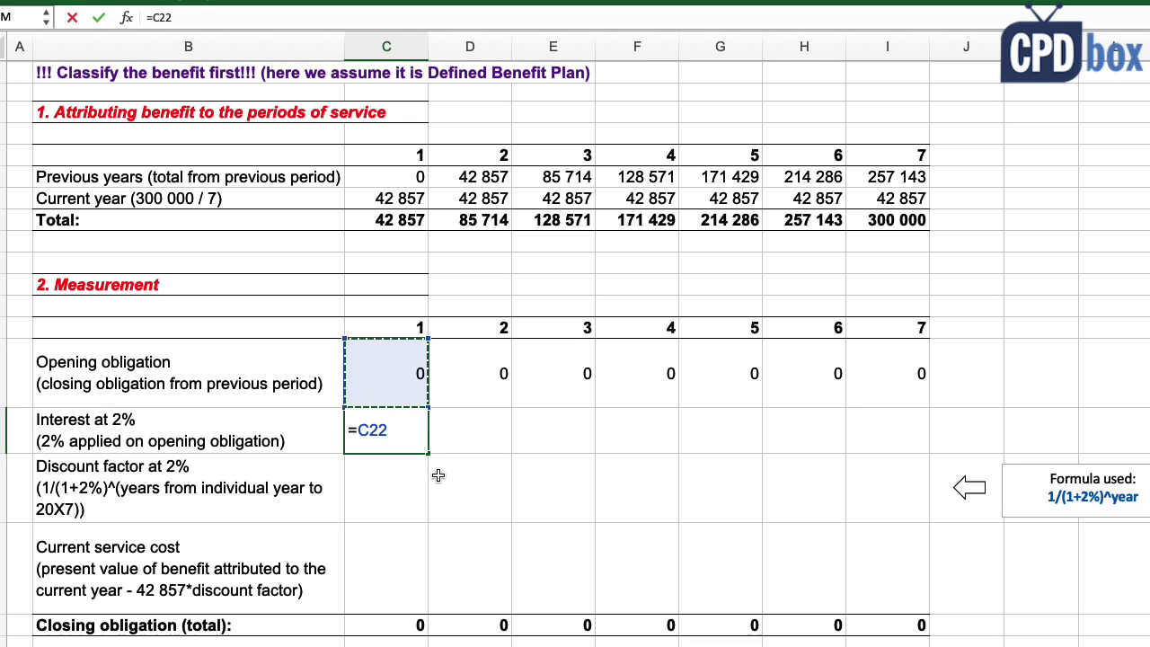
type("*2%")
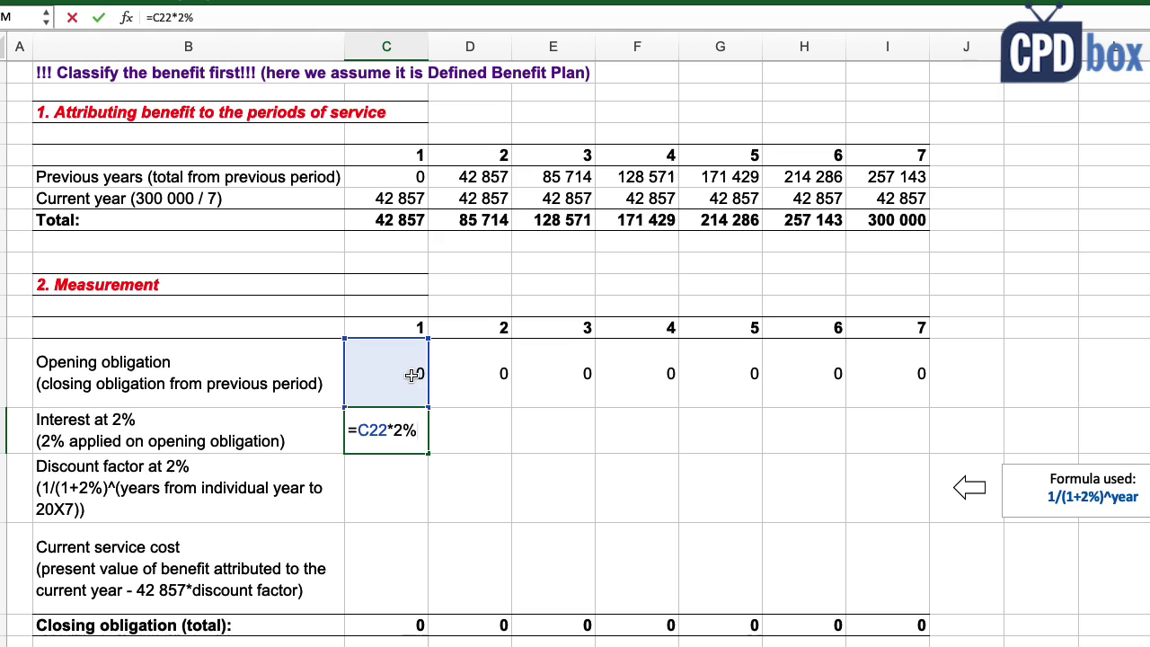
key("Return")
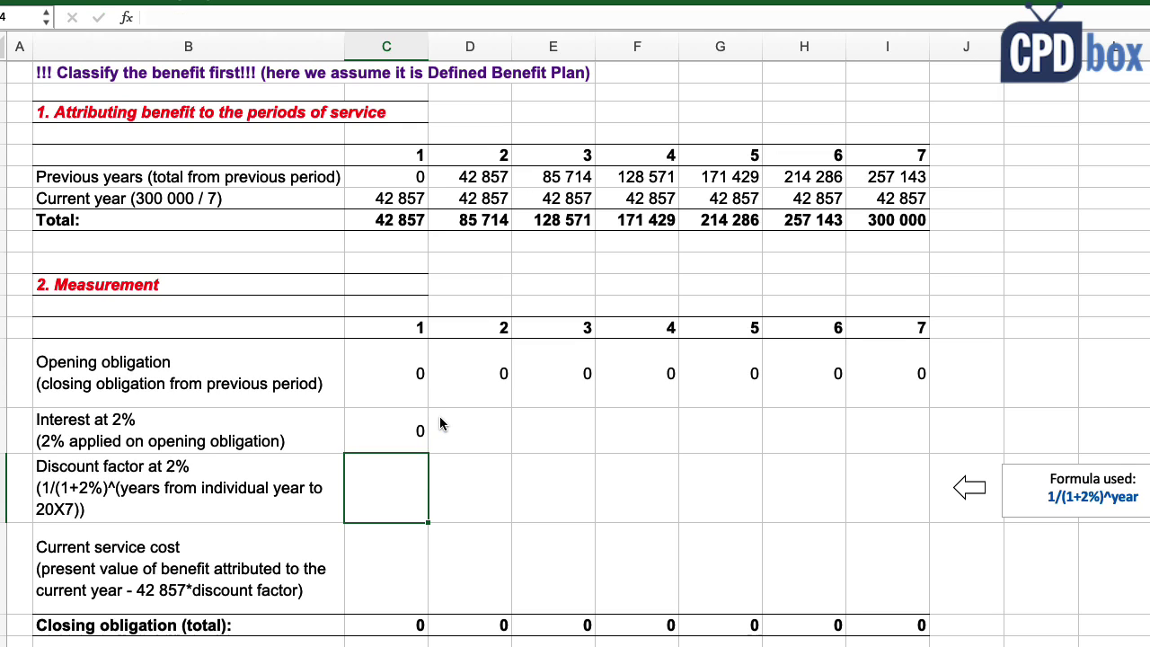
left_click(418, 422)
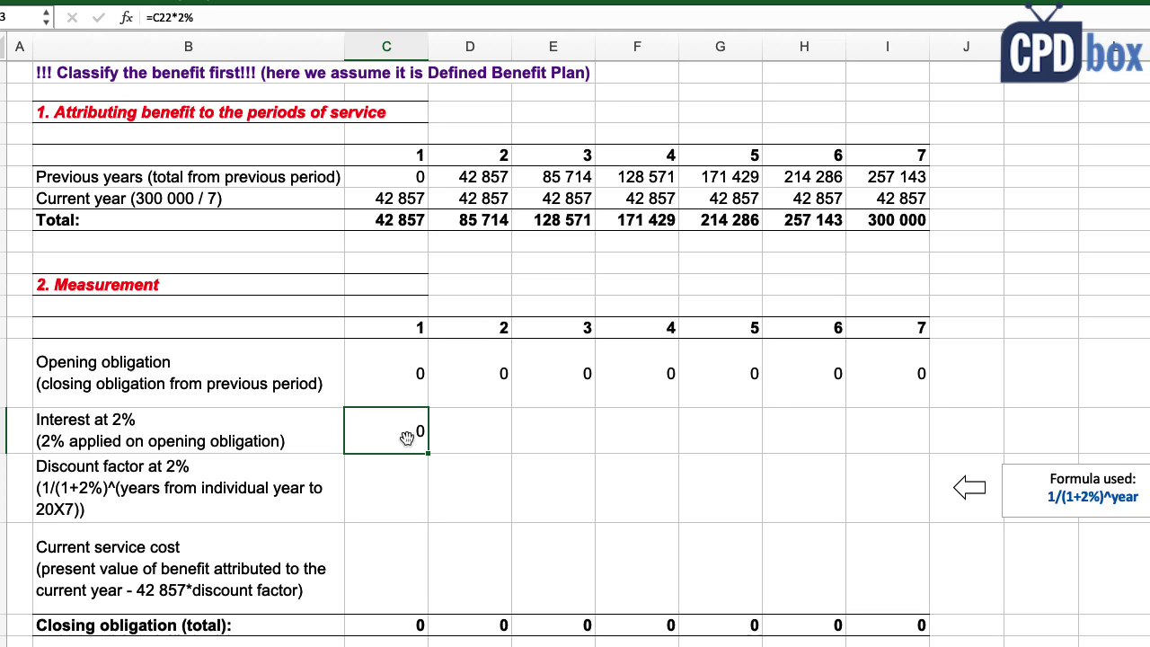
left_click(414, 379)
left_click(405, 424)
left_click(257, 490)
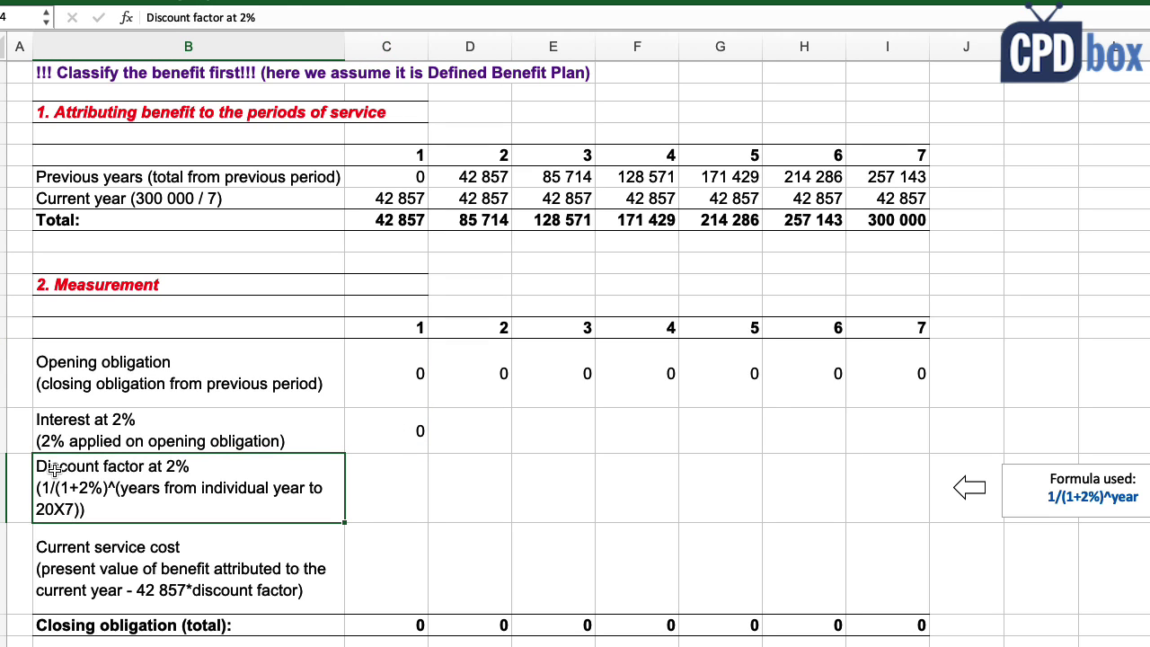
left_click(129, 569)
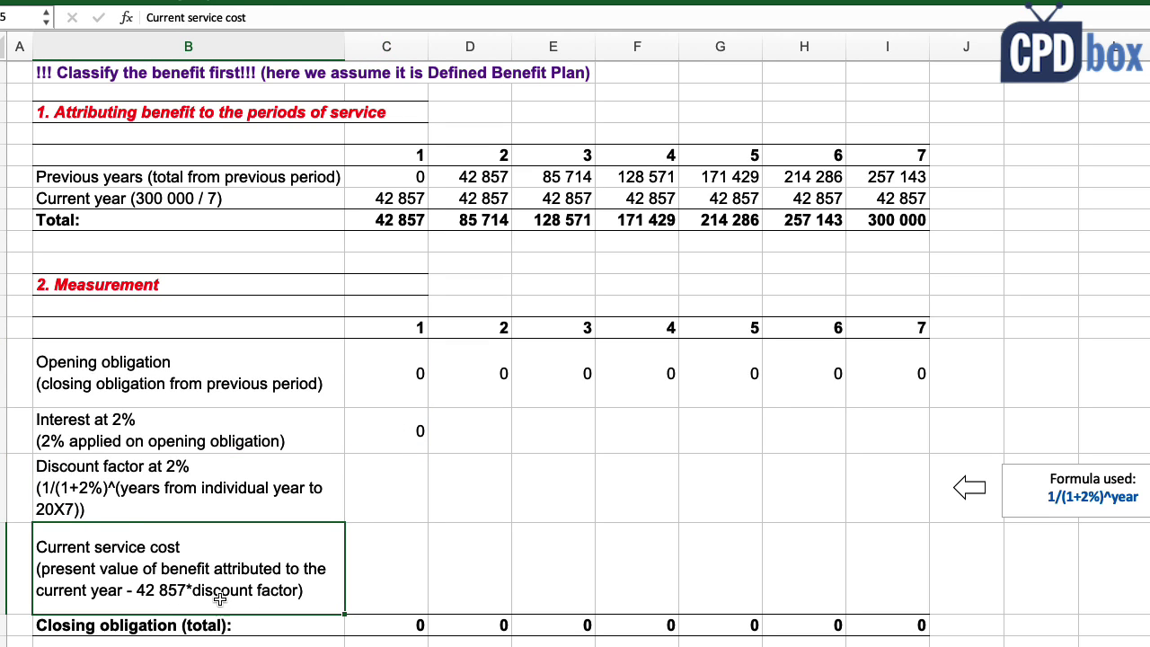
left_click(403, 198)
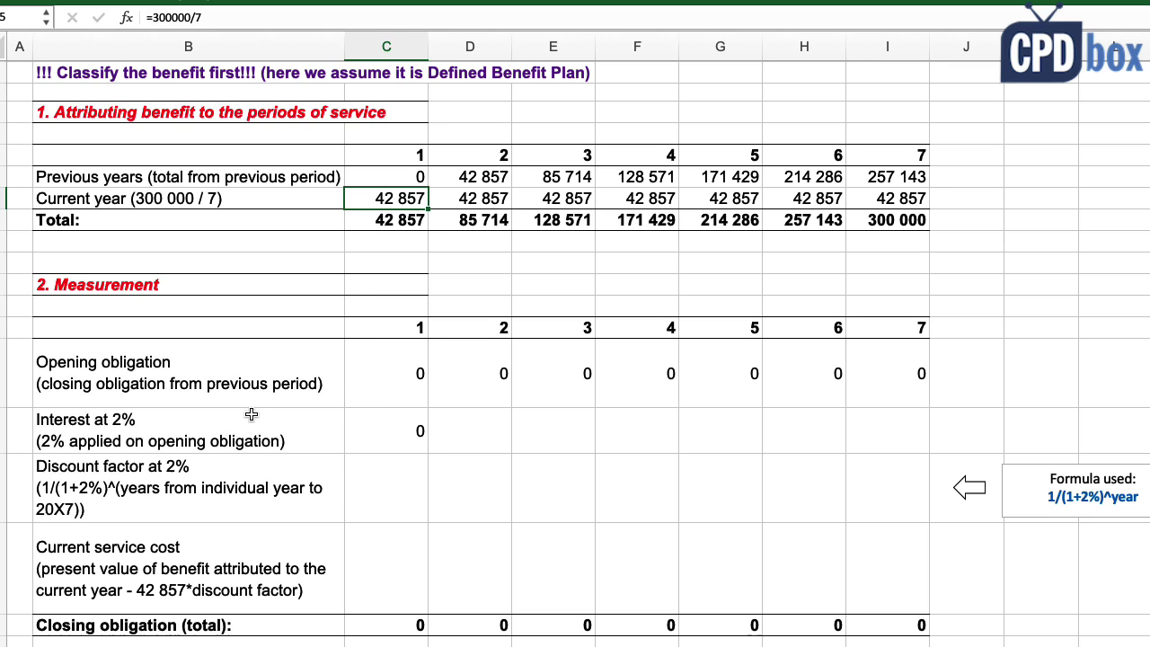
left_click(101, 476)
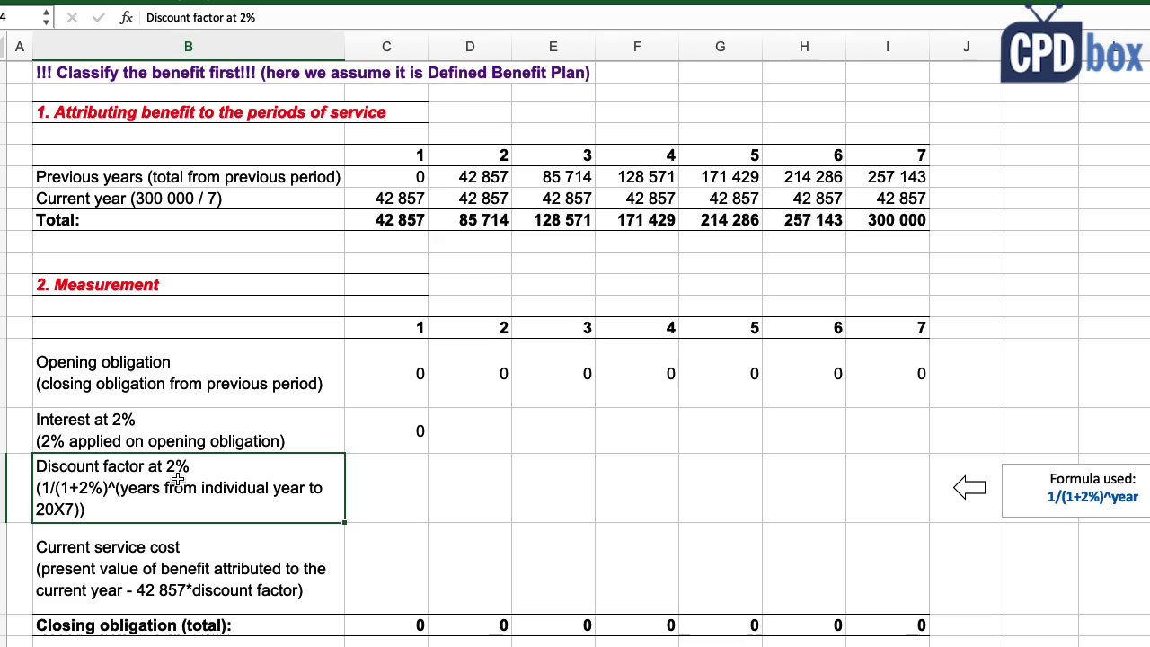
left_click(385, 485)
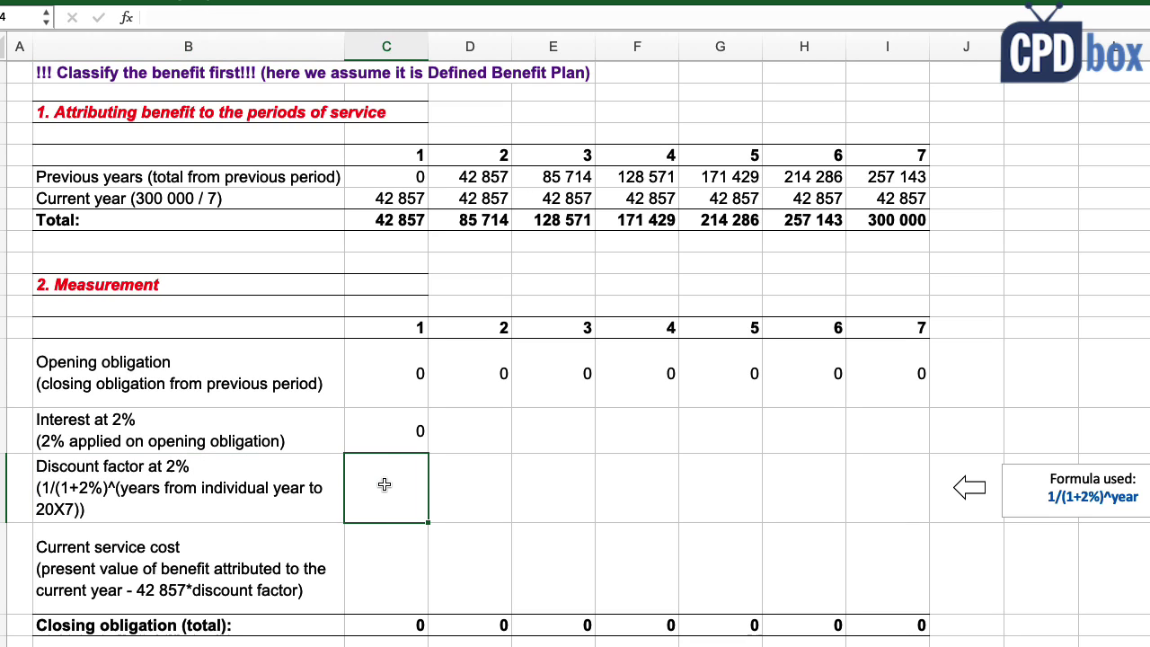
left_click(444, 481)
left_click(573, 485)
left_click(638, 487)
left_click(731, 487)
left_click(800, 484)
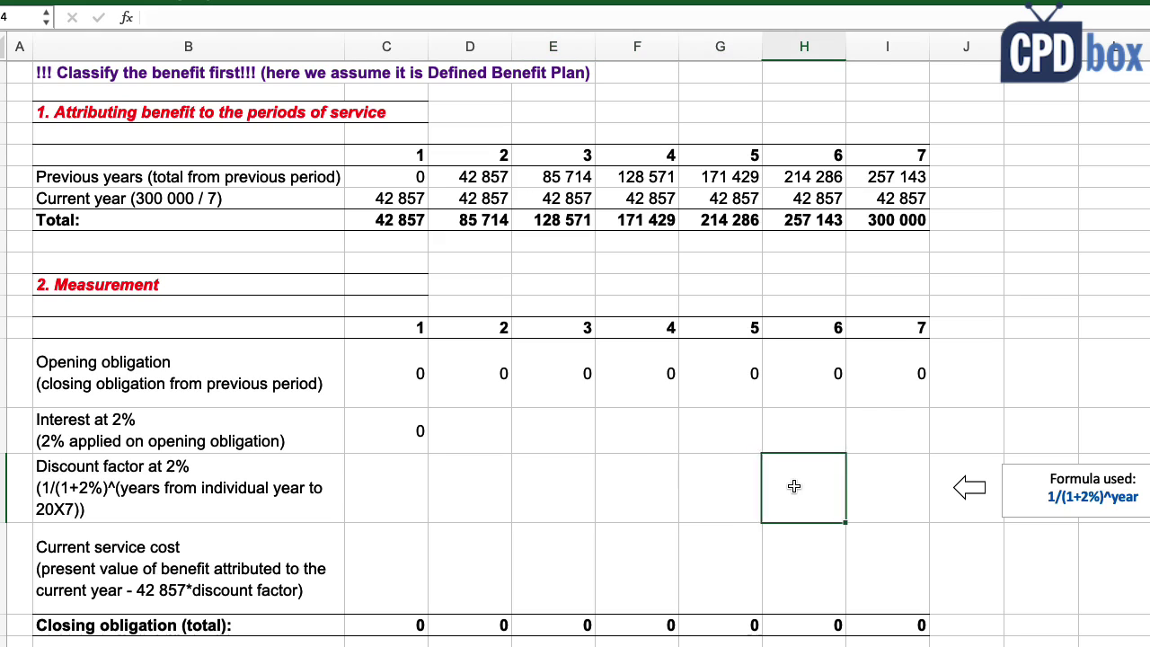
left_click(884, 489)
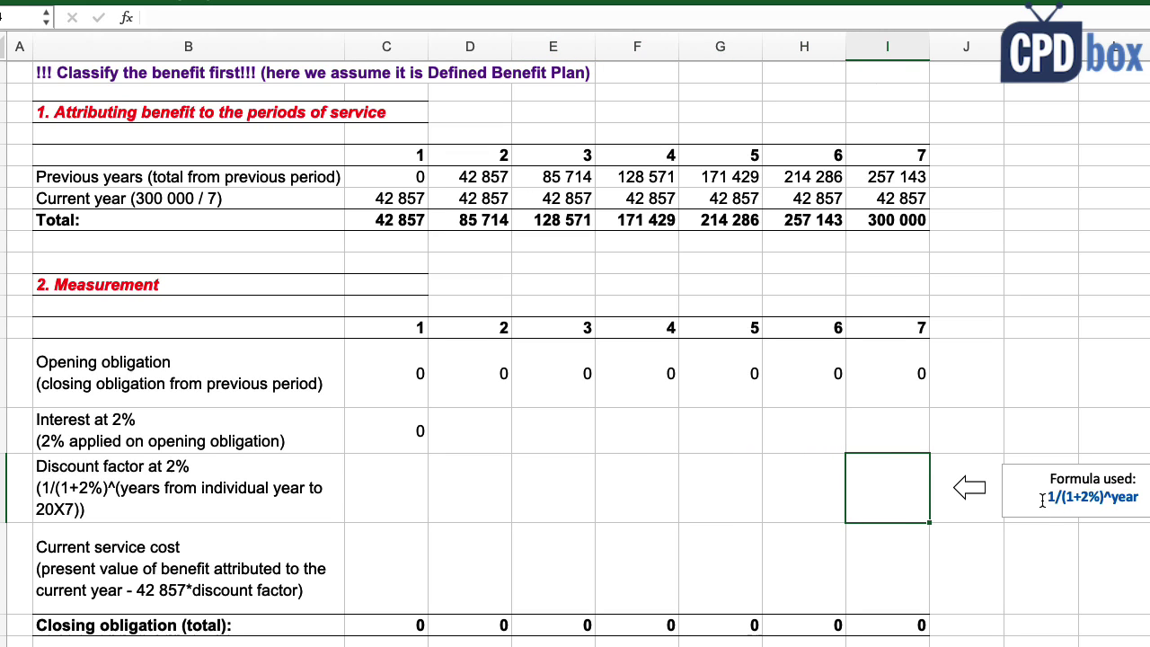
double_click(1115, 497)
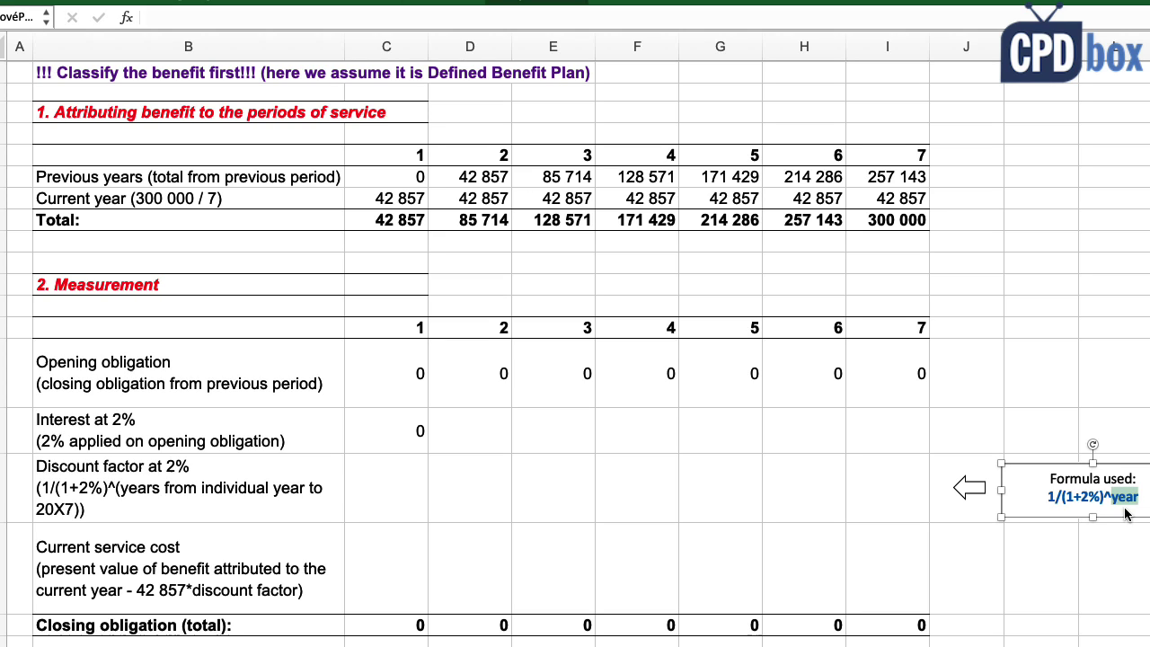
left_click(394, 330)
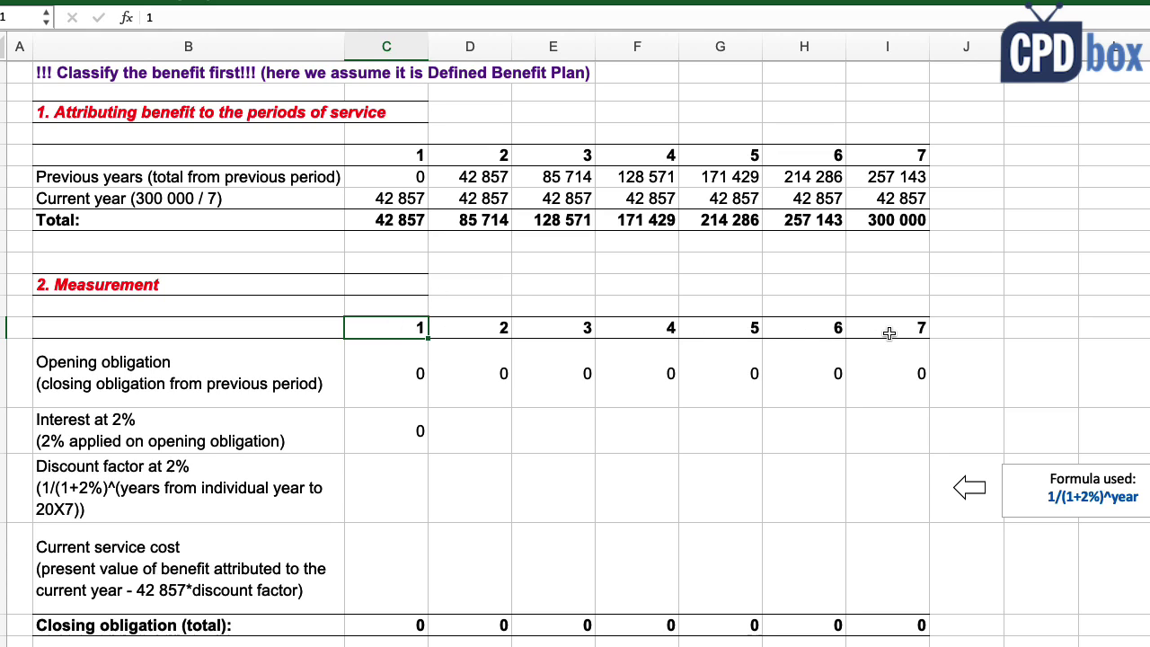
Enter =1/(1+2%)^($I$21-C21) as year 1's discount factor, giving 0,8880
key("Down")
key("Down")
key("Down")
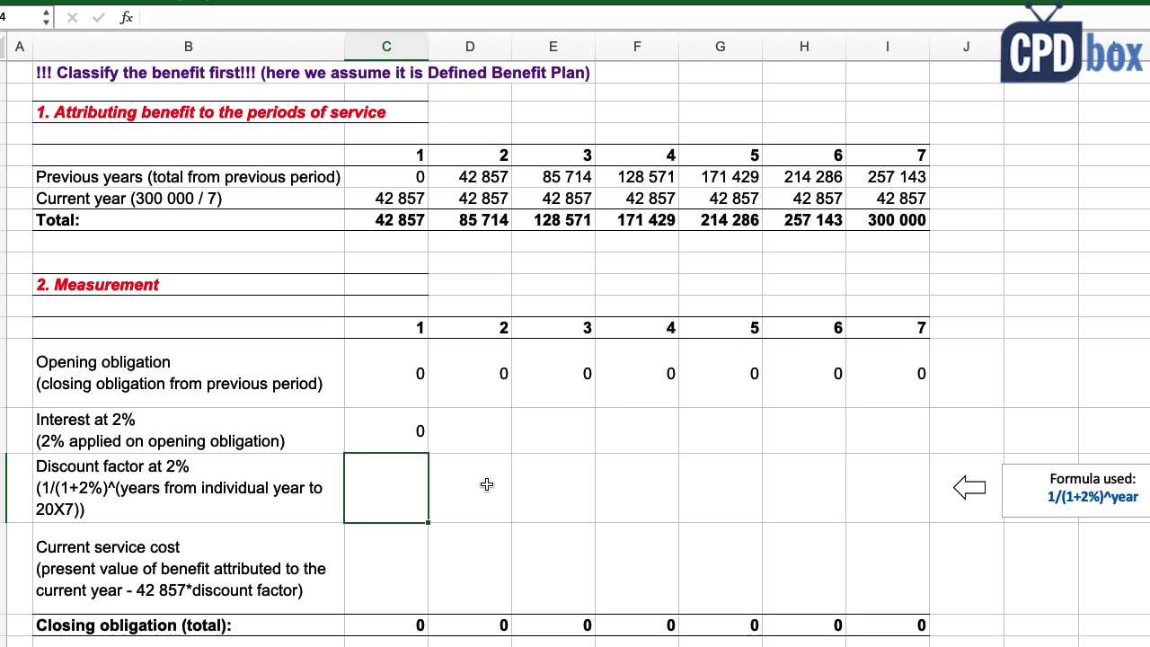
type("=1/(1+2%")
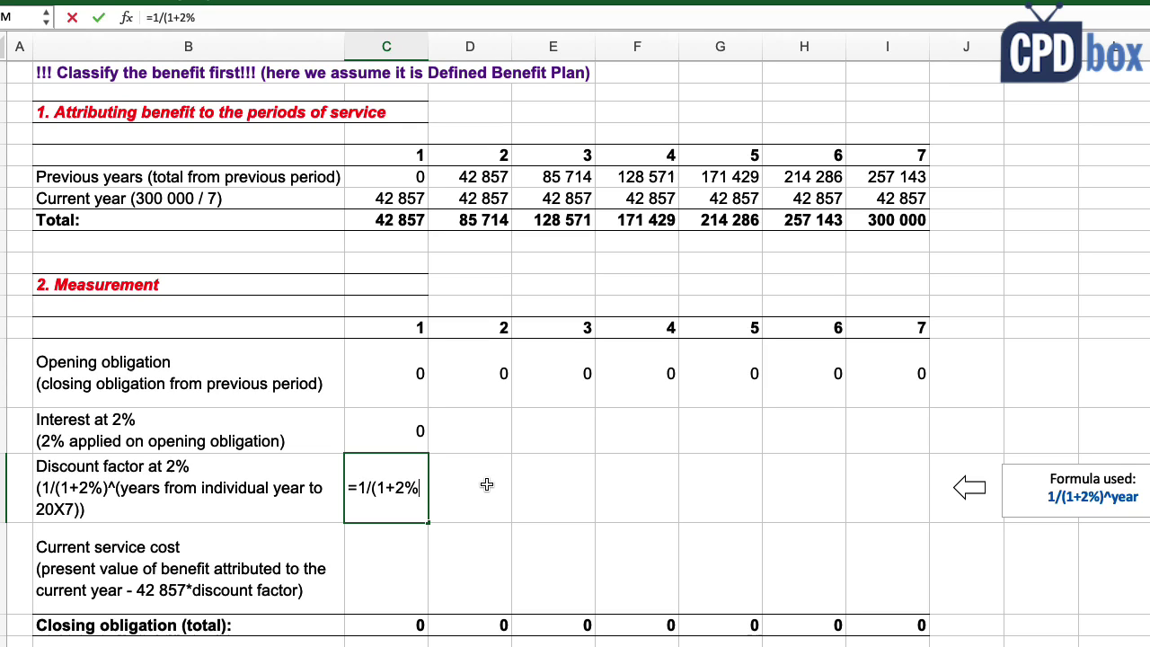
type(")^(")
left_click(916, 328)
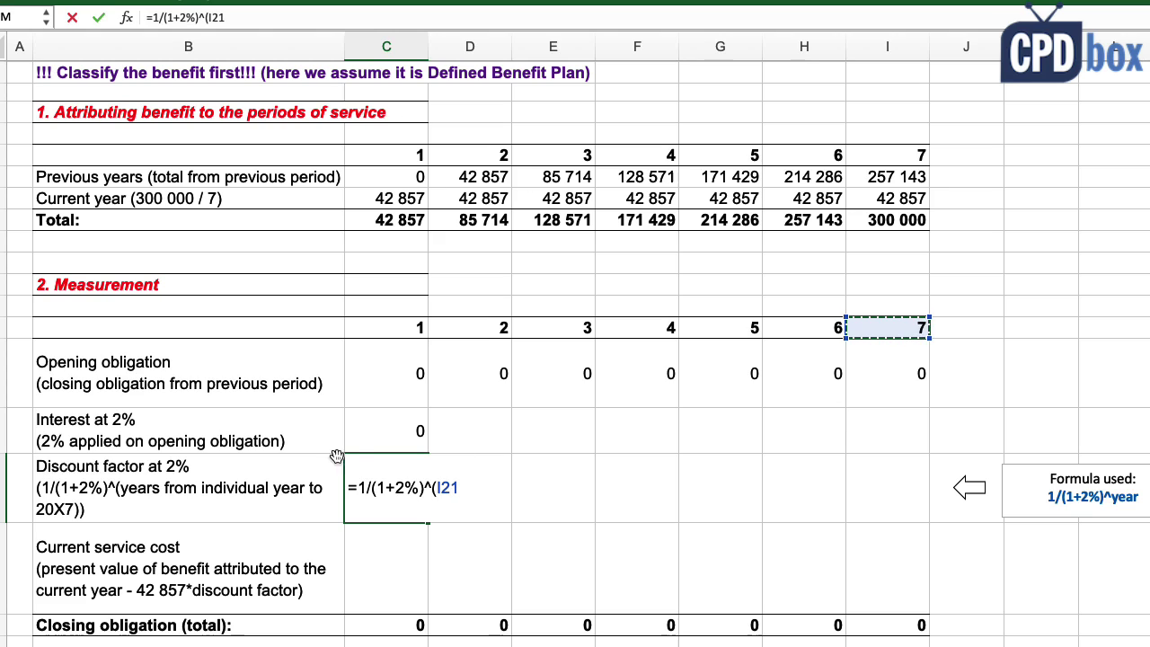
type("$")
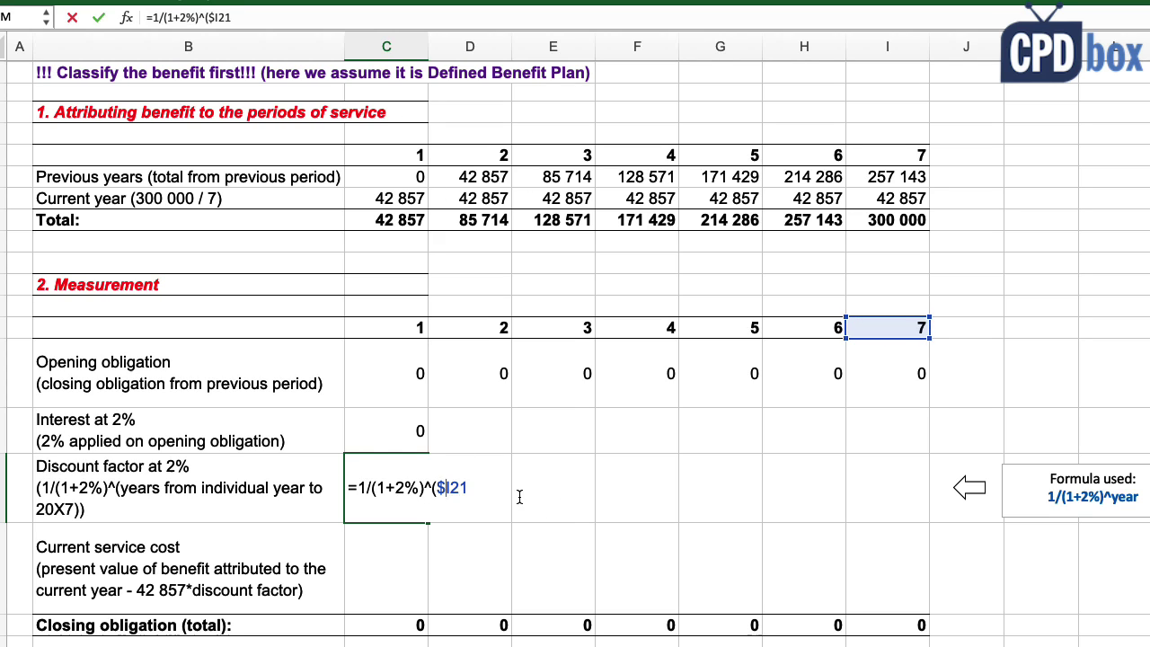
left_click(450, 487)
type("$21-")
left_click(411, 329)
type(")")
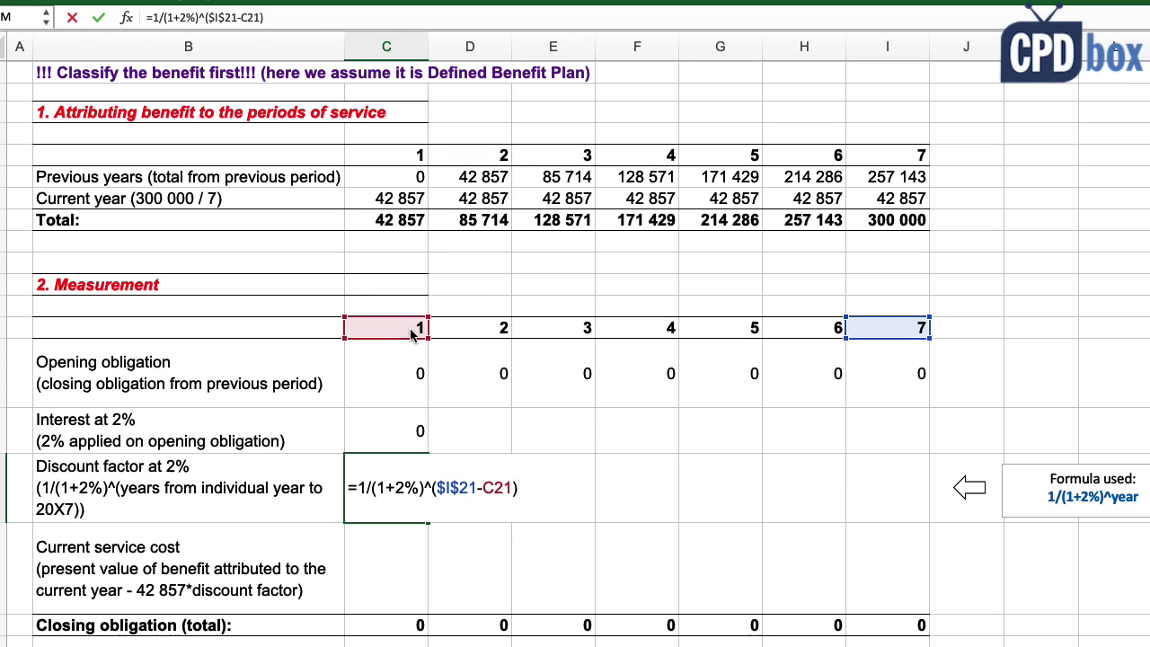
key("Return")
Copy the discount factor formula into years 2 to 7
key("Up")
key("ctrl+c")
left_click(454, 485)
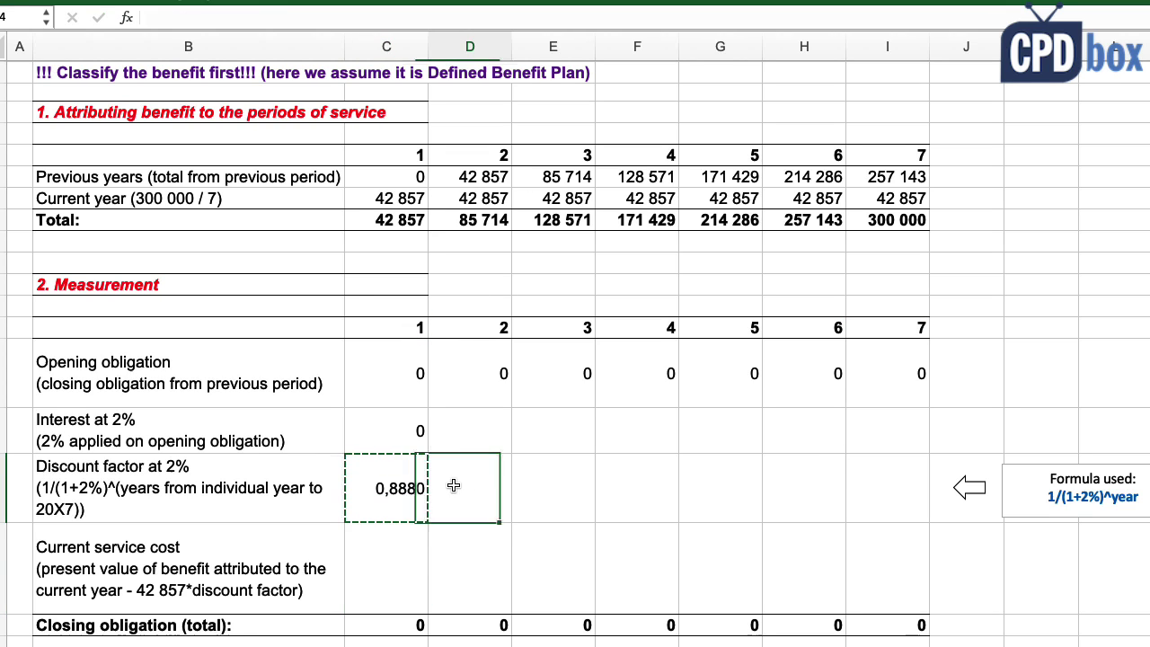
left_click_drag(454, 485, 876, 485)
key("ctrl+v")
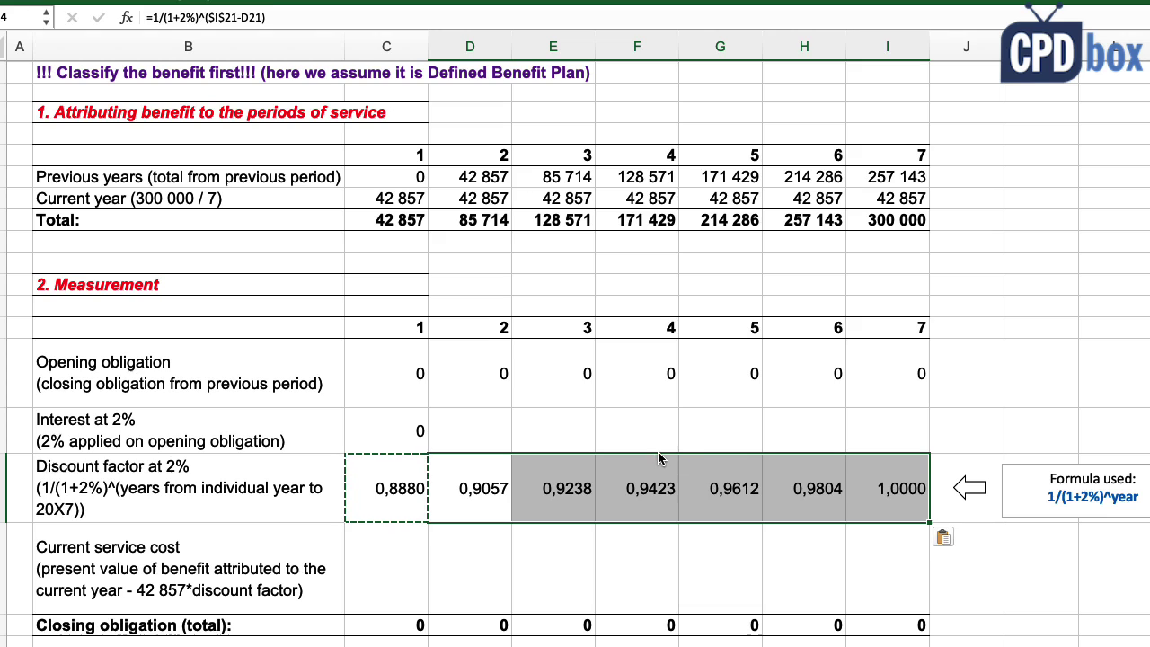
key("Escape")
Set year 1's current service cost to =C15*C24, giving 38 056
left_click(393, 488)
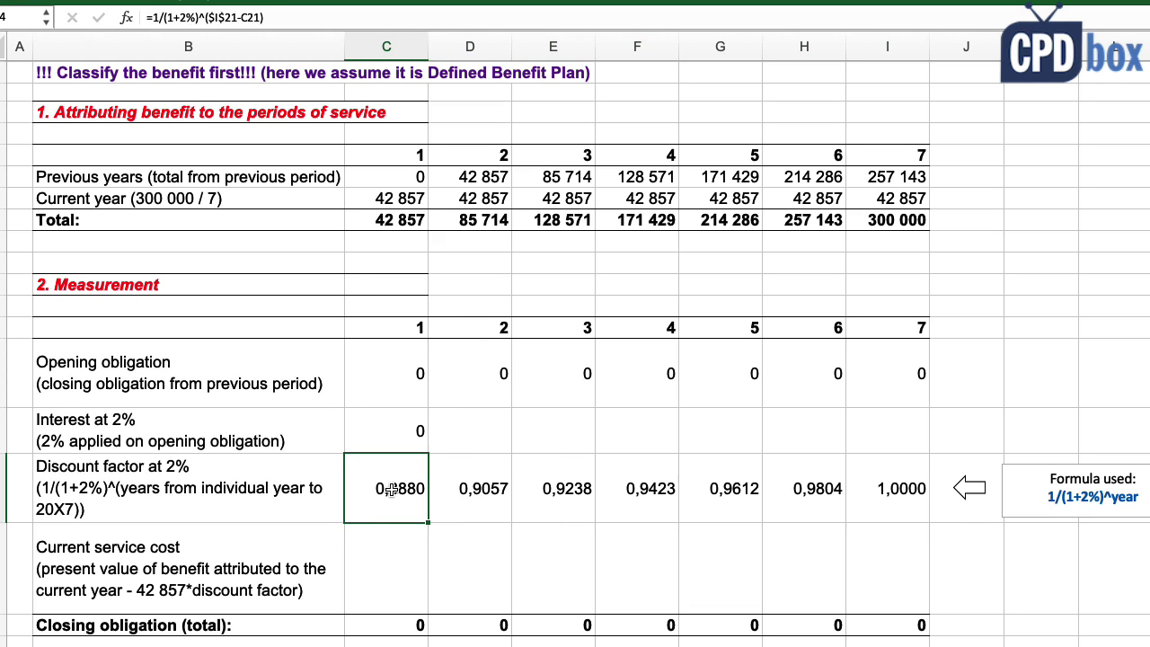
left_click(126, 588)
left_click(374, 561)
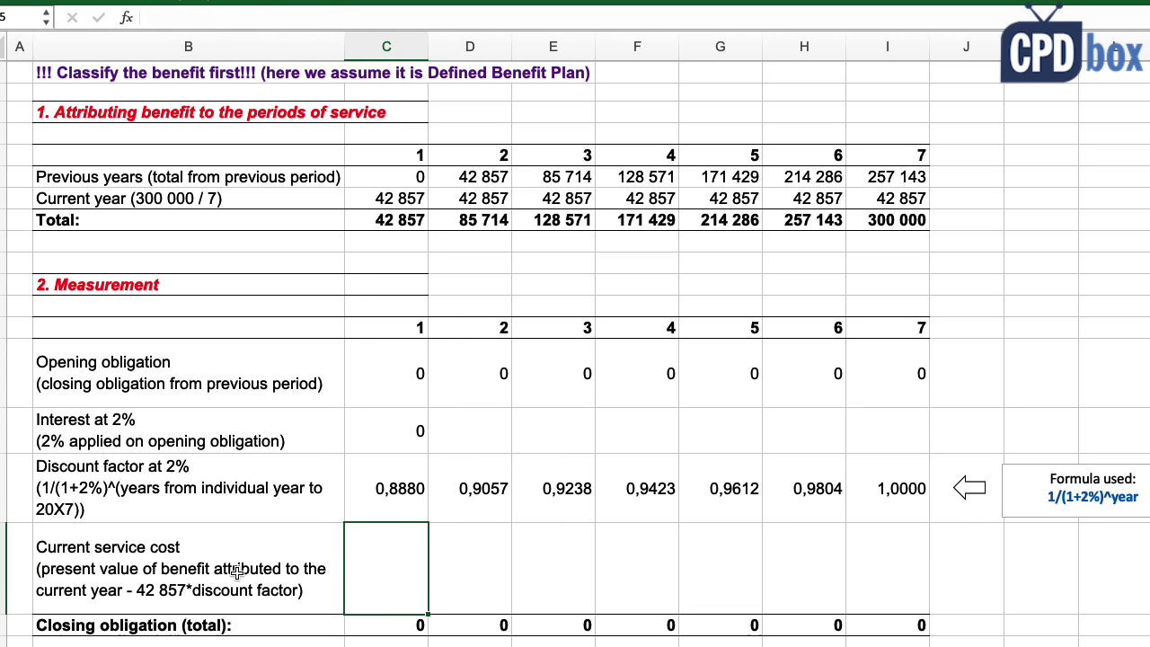
type("=")
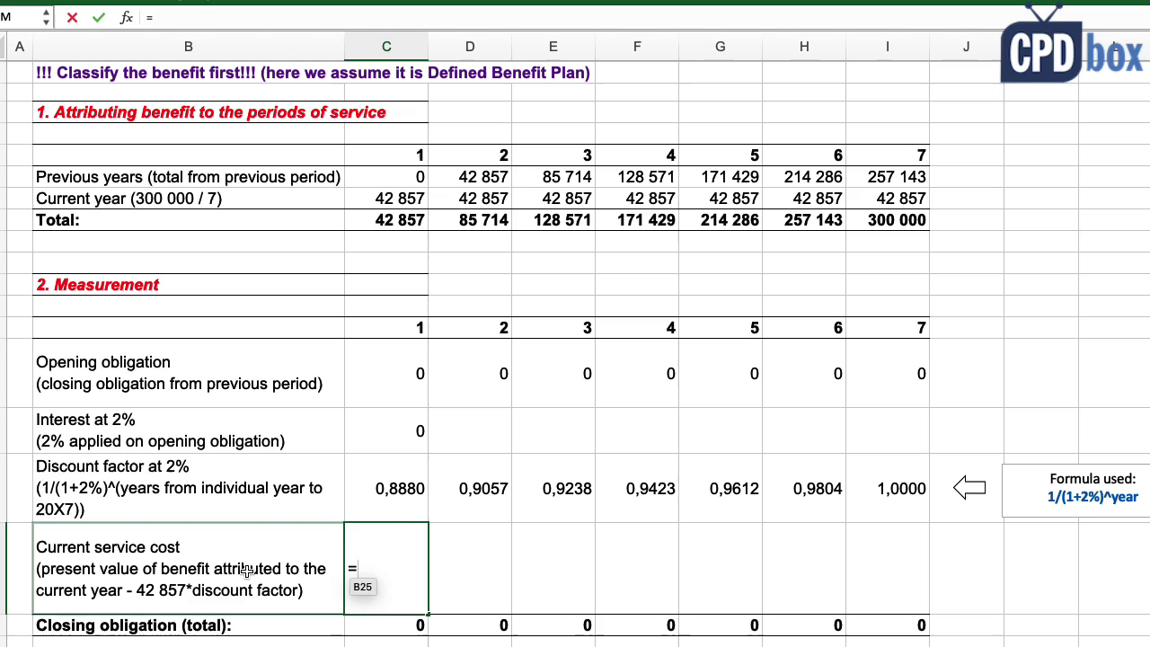
left_click(382, 199)
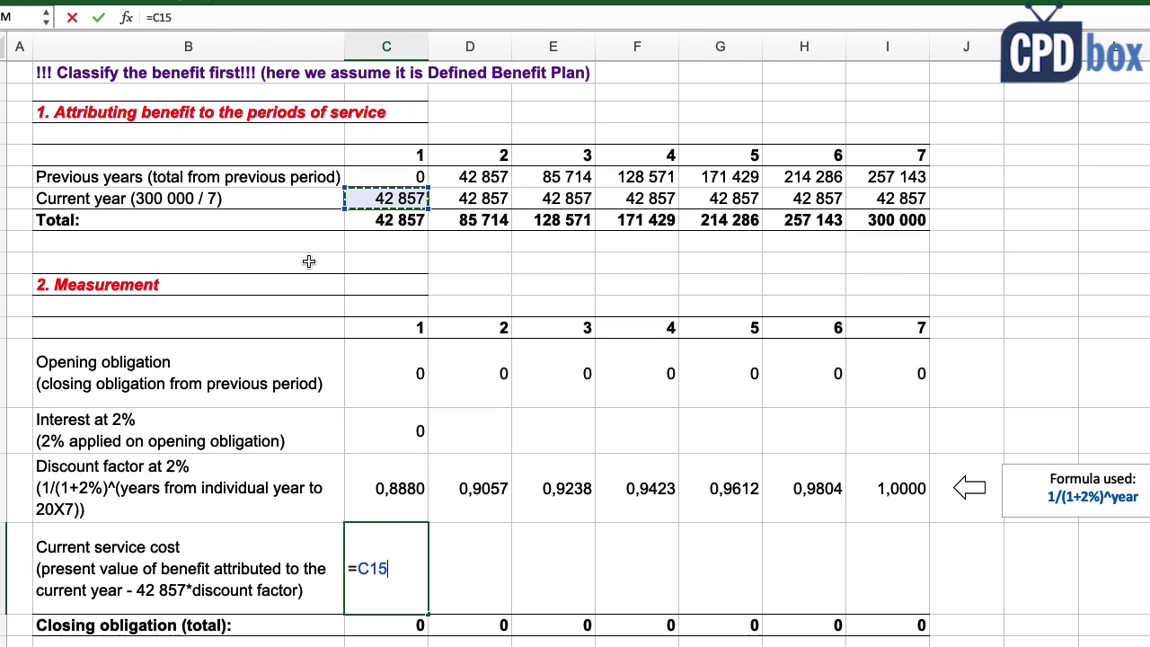
type("*")
left_click(375, 489)
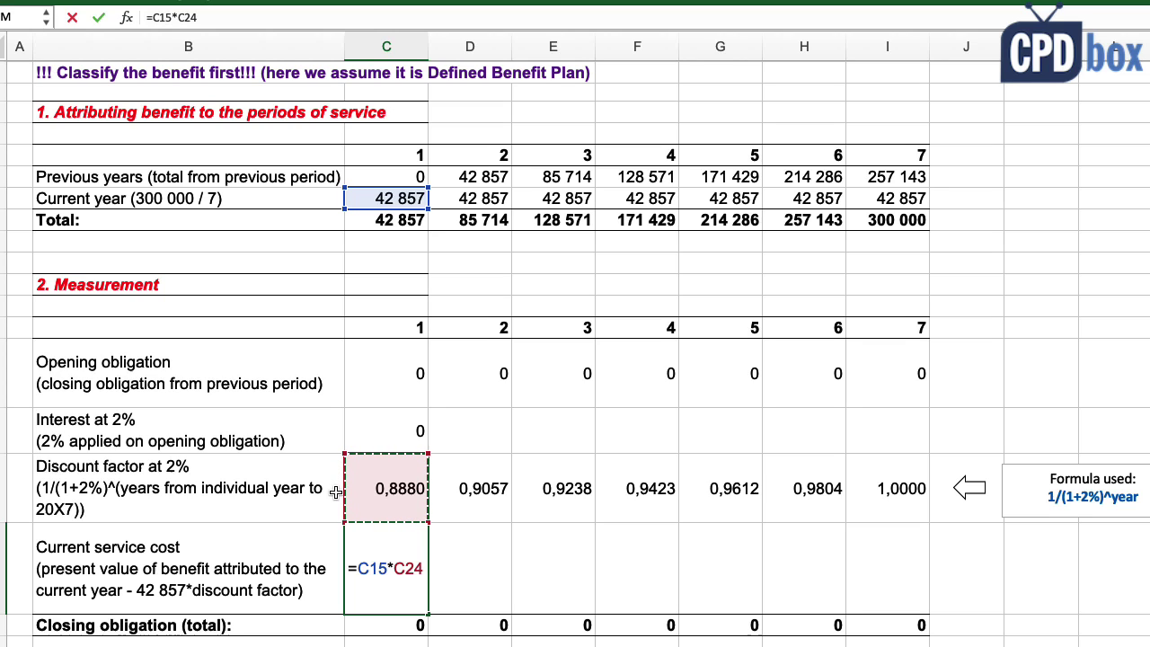
key("Return")
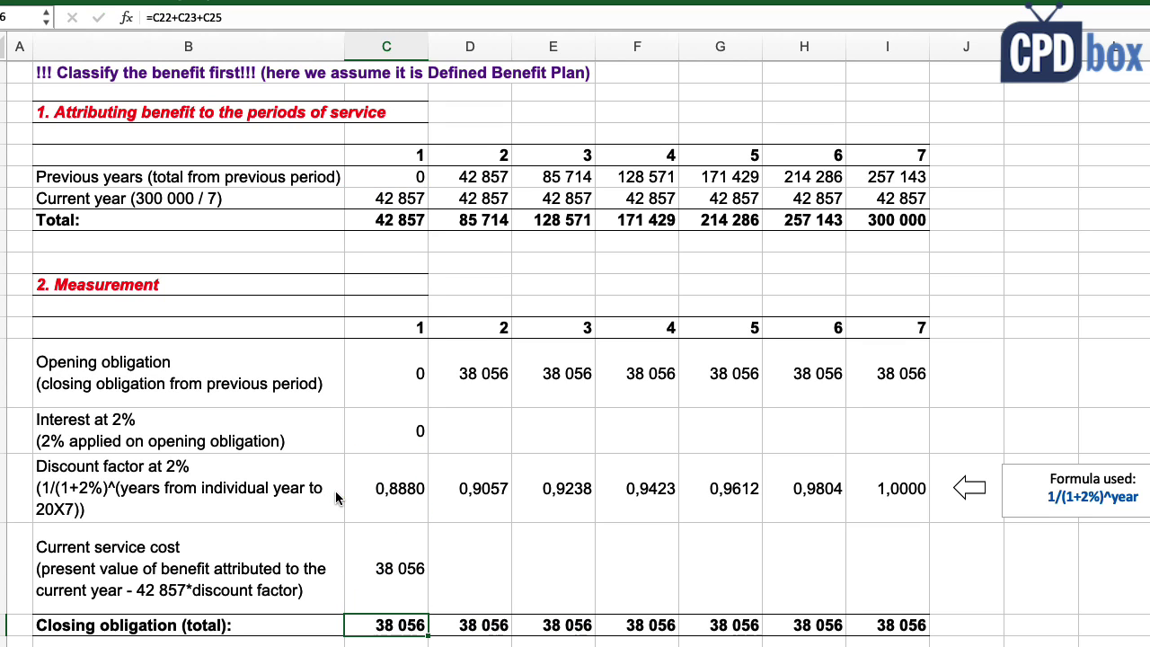
left_click(379, 559)
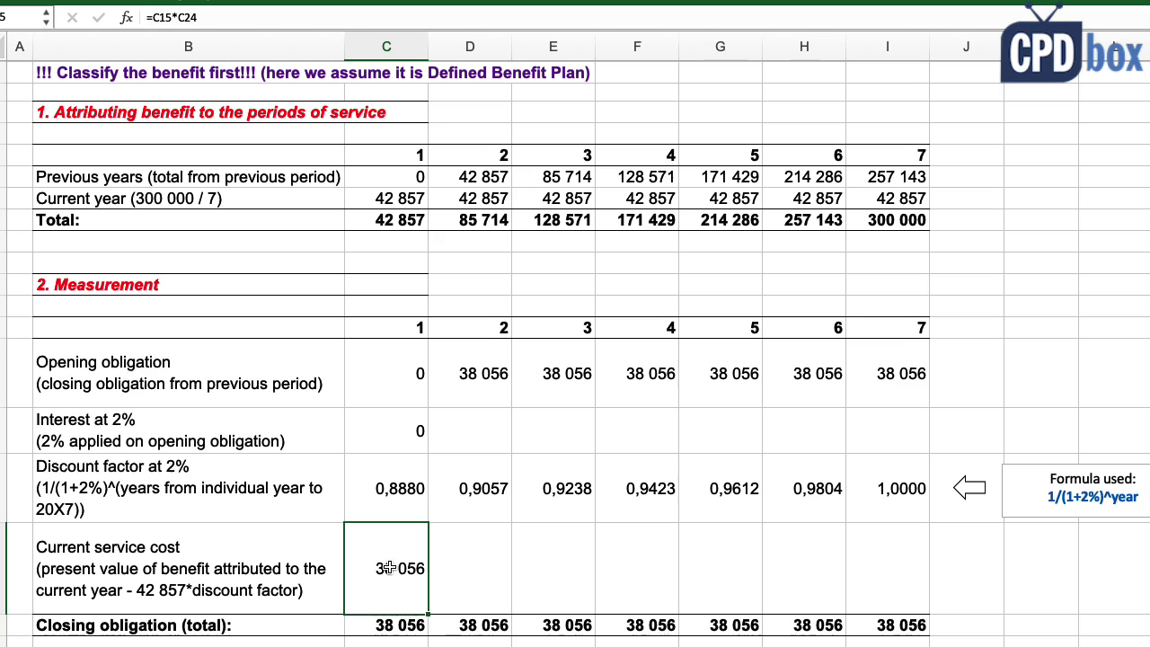
Check year 1's closing obligation formula =C22+C23+C25, showing 38 056
left_click(380, 625)
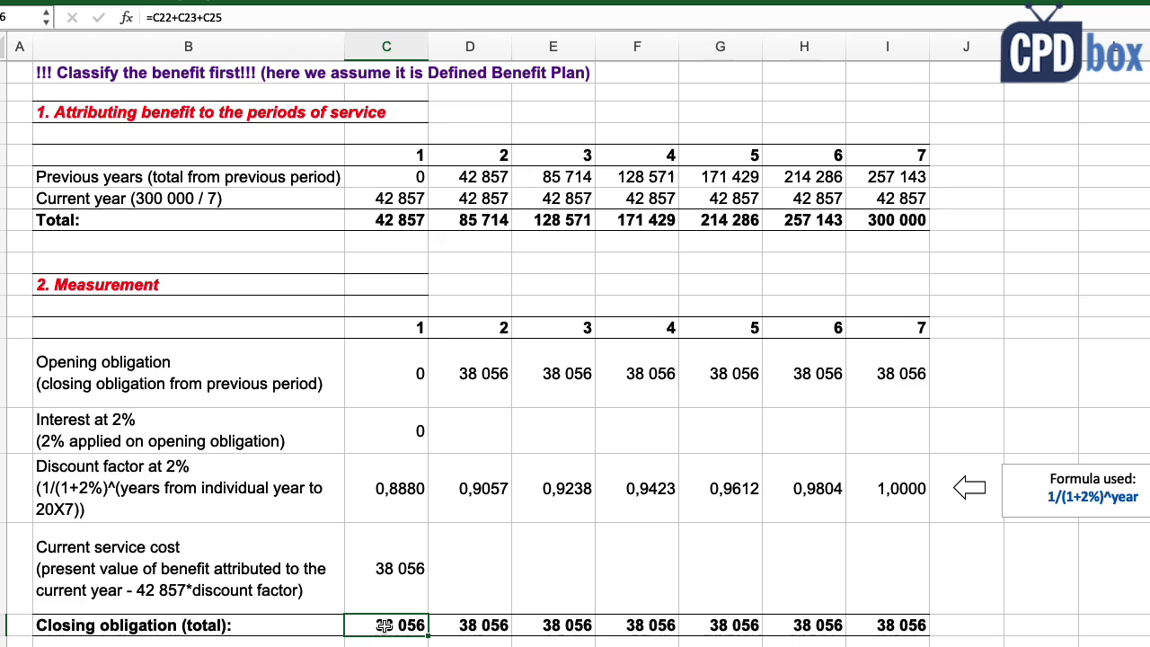
double_click(382, 626)
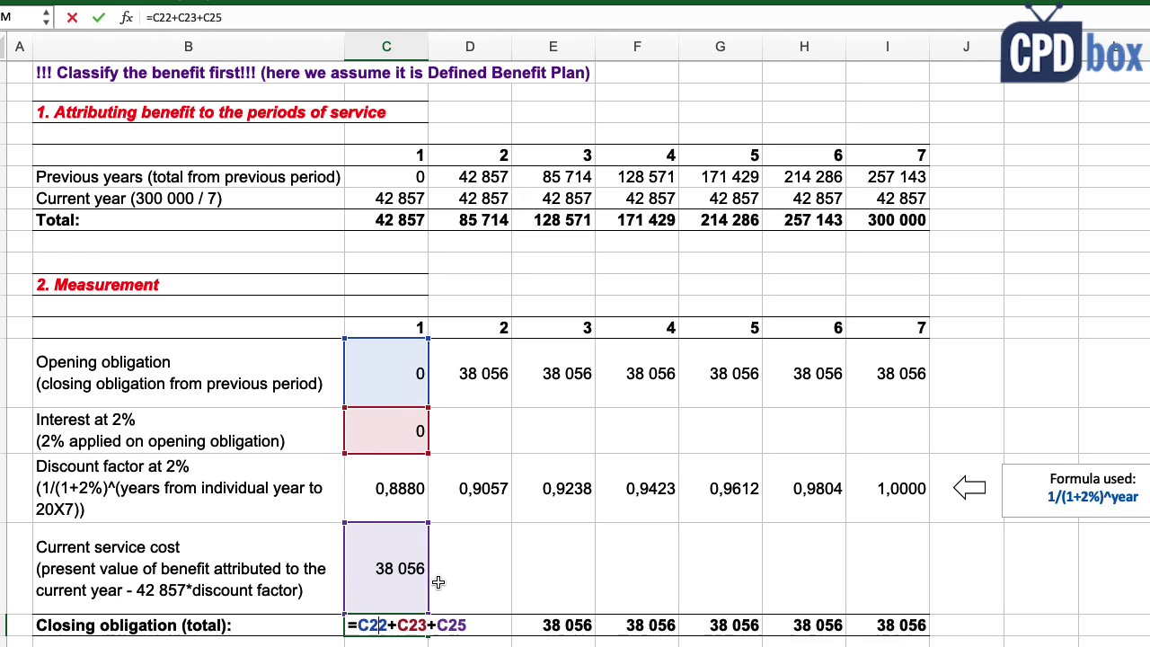
key("Return")
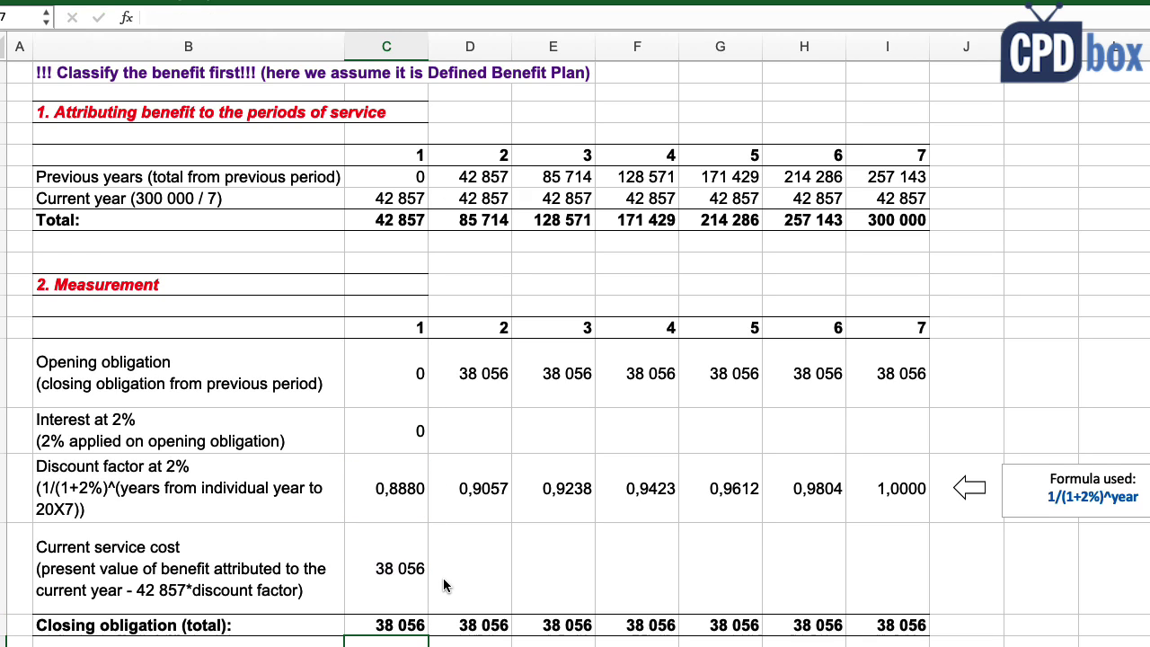
key("Up")
left_click(380, 567)
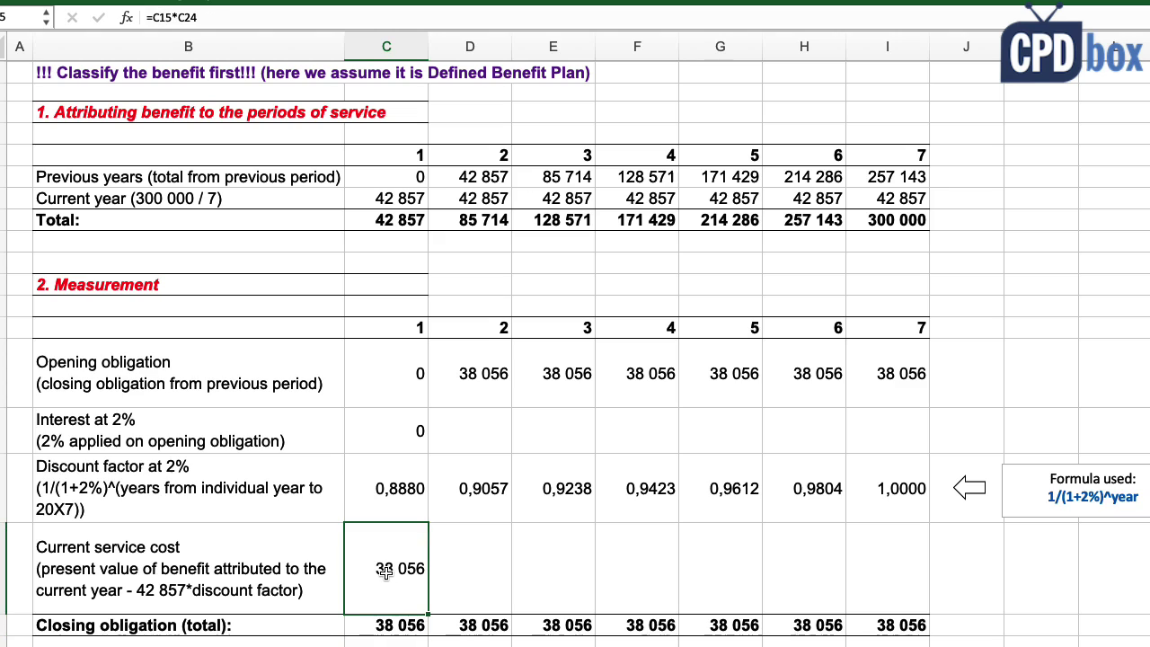
left_click(409, 623)
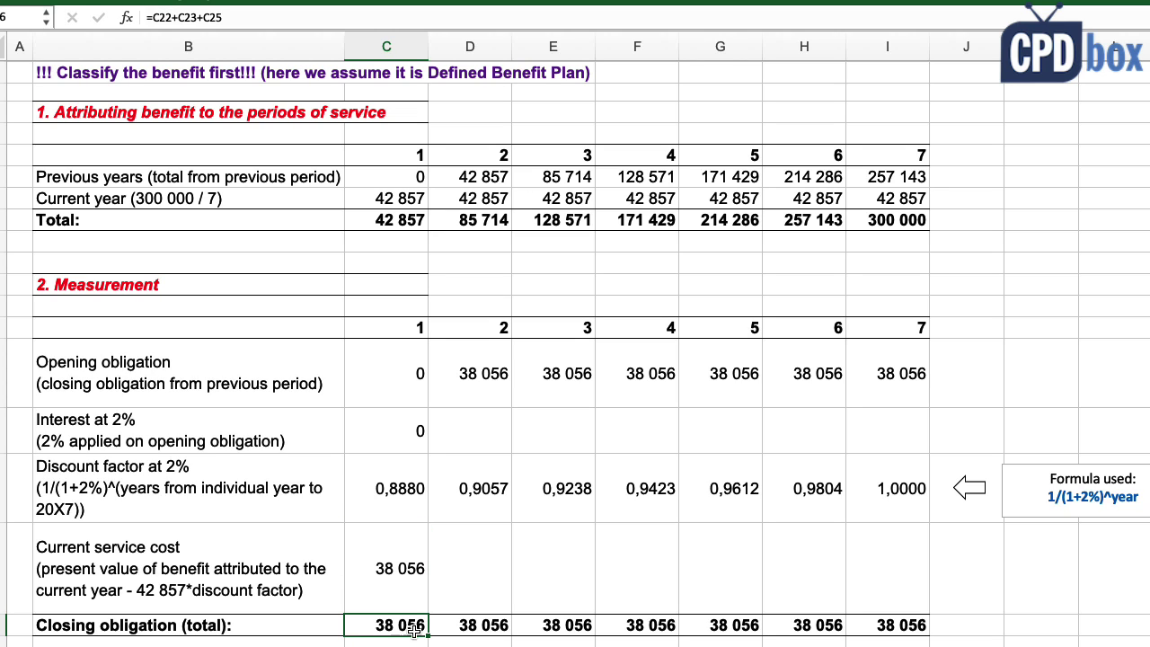
left_click(403, 583)
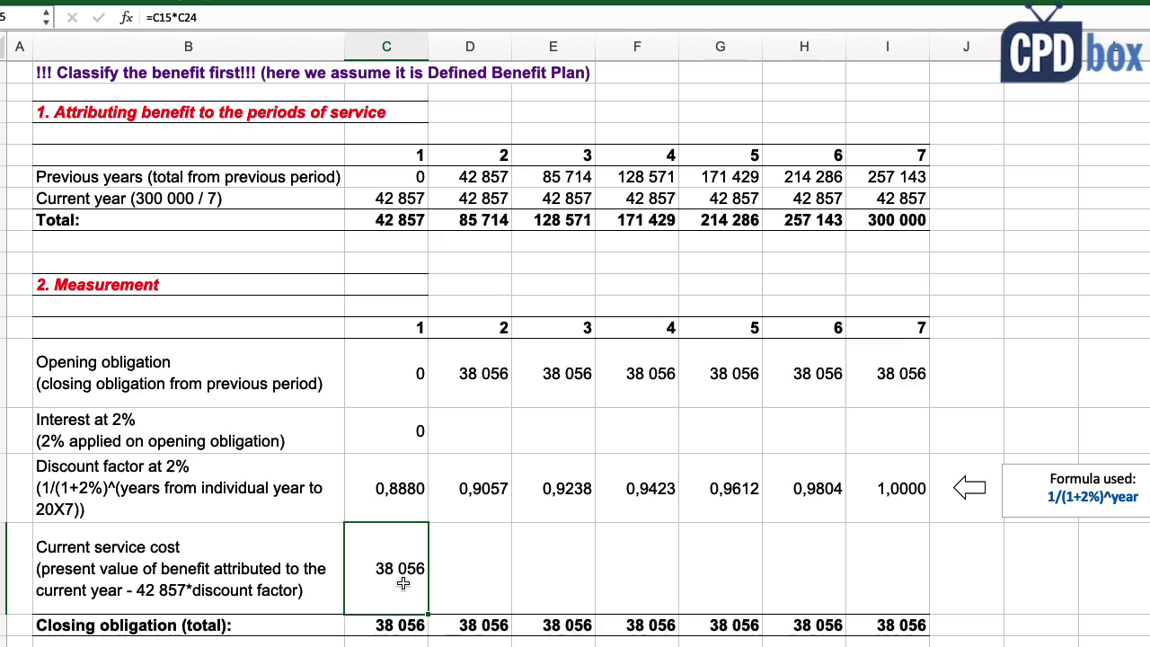
Copy year 1's interest formula into years 2 to 7
left_click(409, 429)
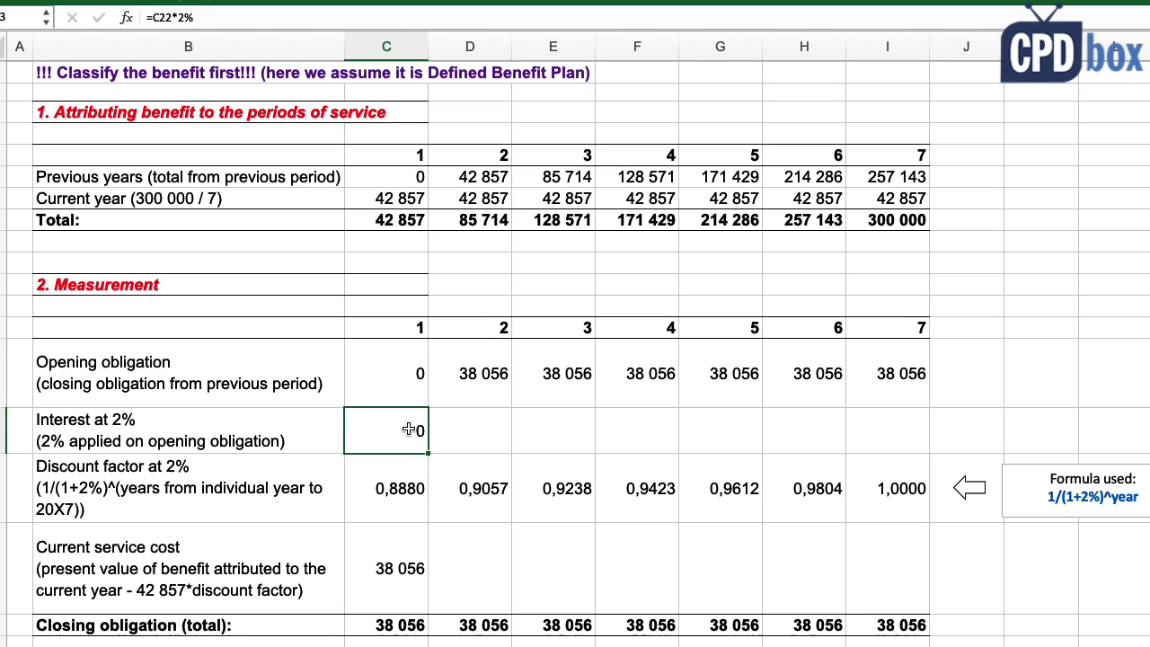
key("ctrl+c")
left_click_drag(467, 431, 890, 430)
key("ctrl+v")
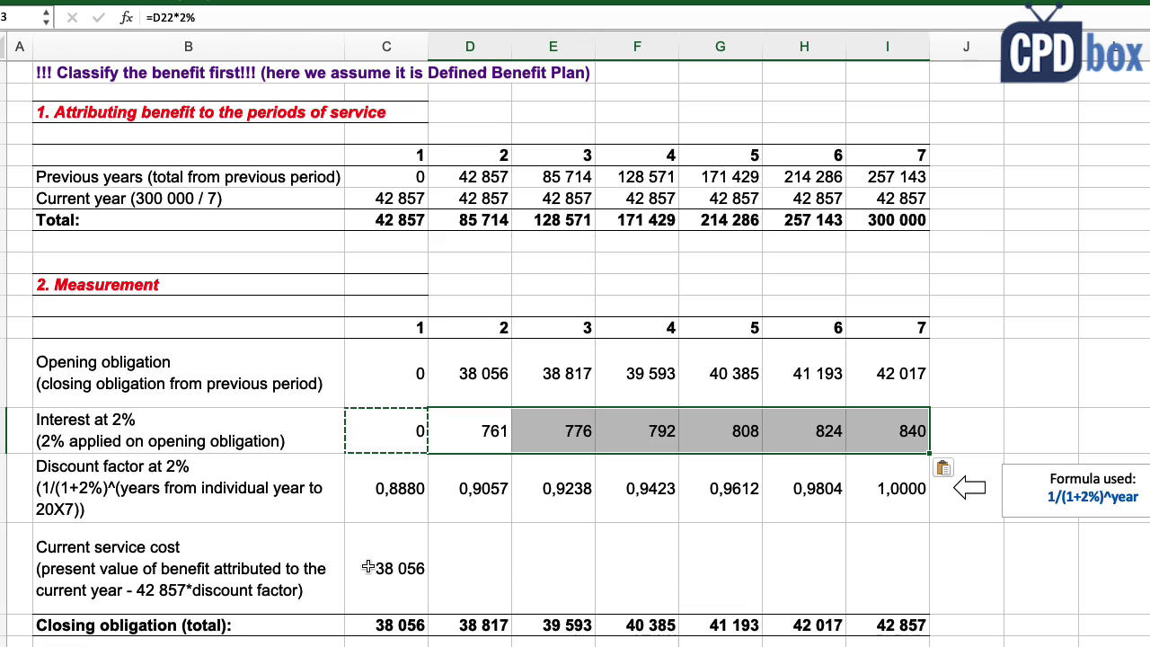
Fill the current service cost formula across years 2 to 7 and check years 3–6
left_click(372, 562)
key("ctrl+c")
left_click_drag(494, 575, 889, 566)
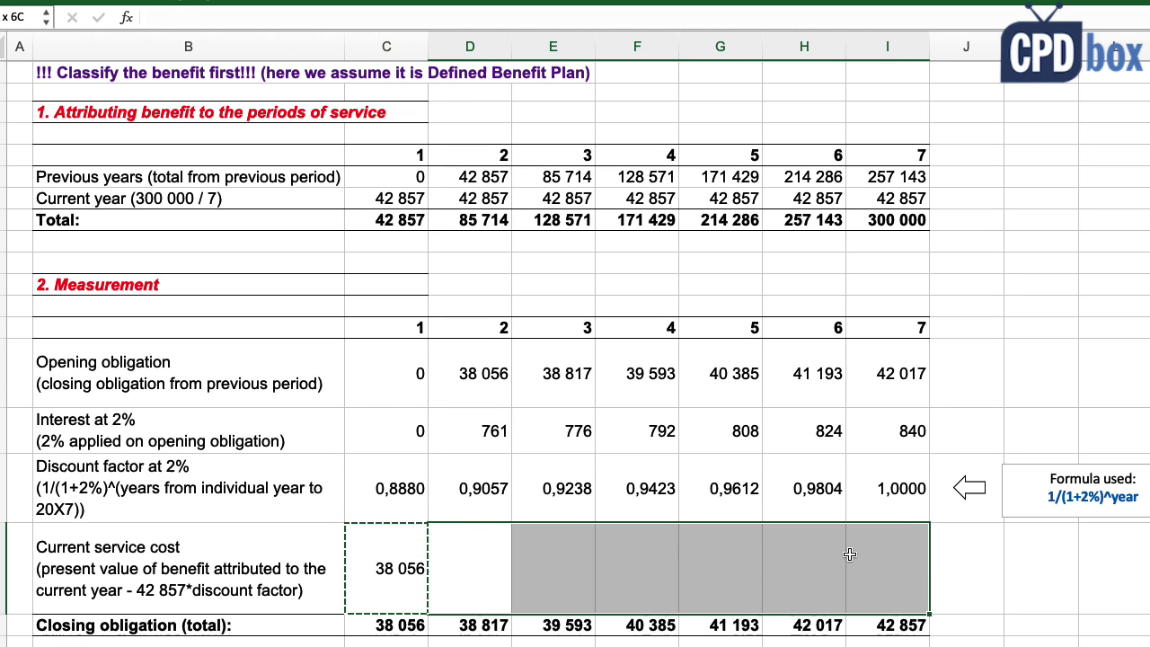
key("ctrl+v")
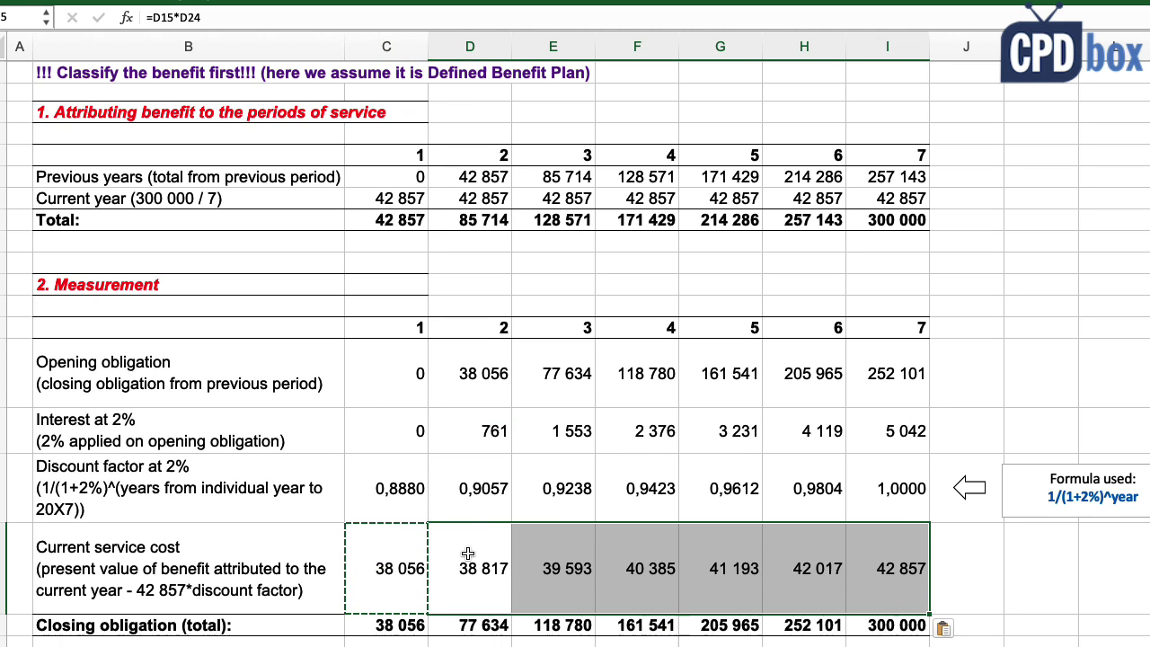
key("Escape")
left_click(539, 567)
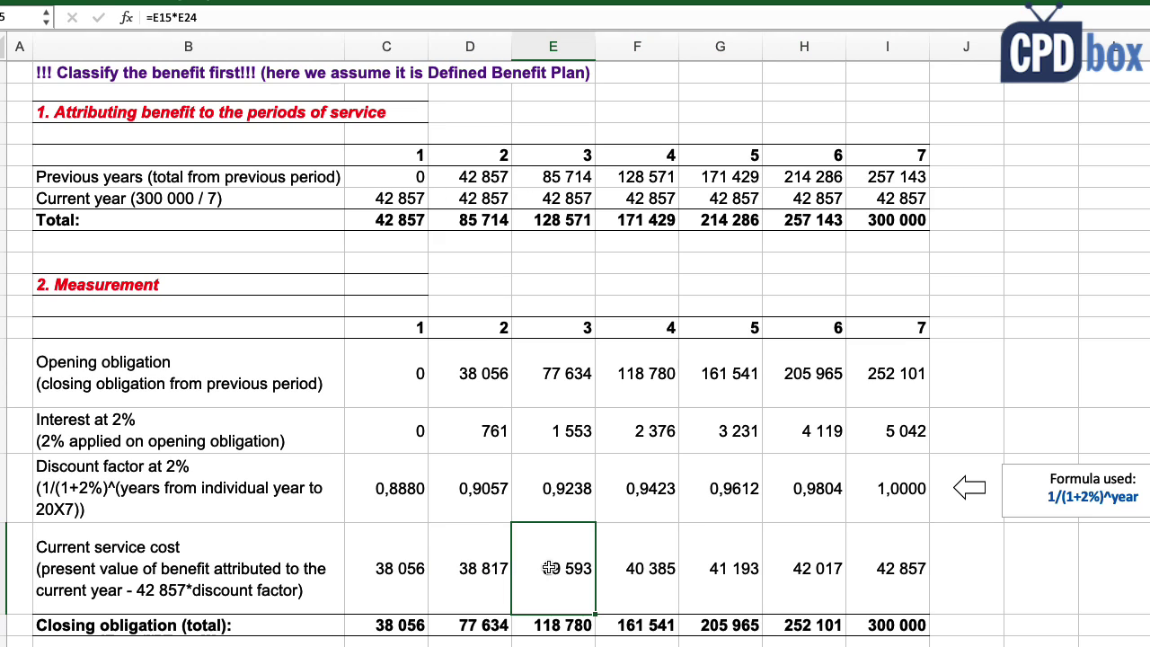
left_click(644, 565)
left_click(719, 567)
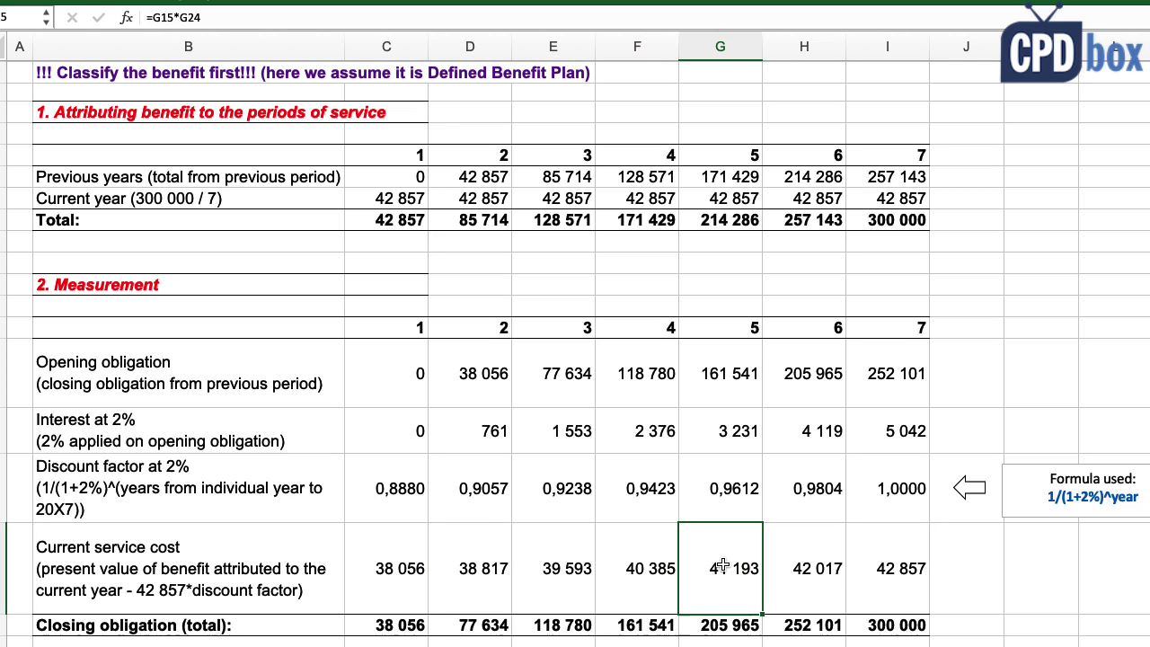
left_click(768, 568)
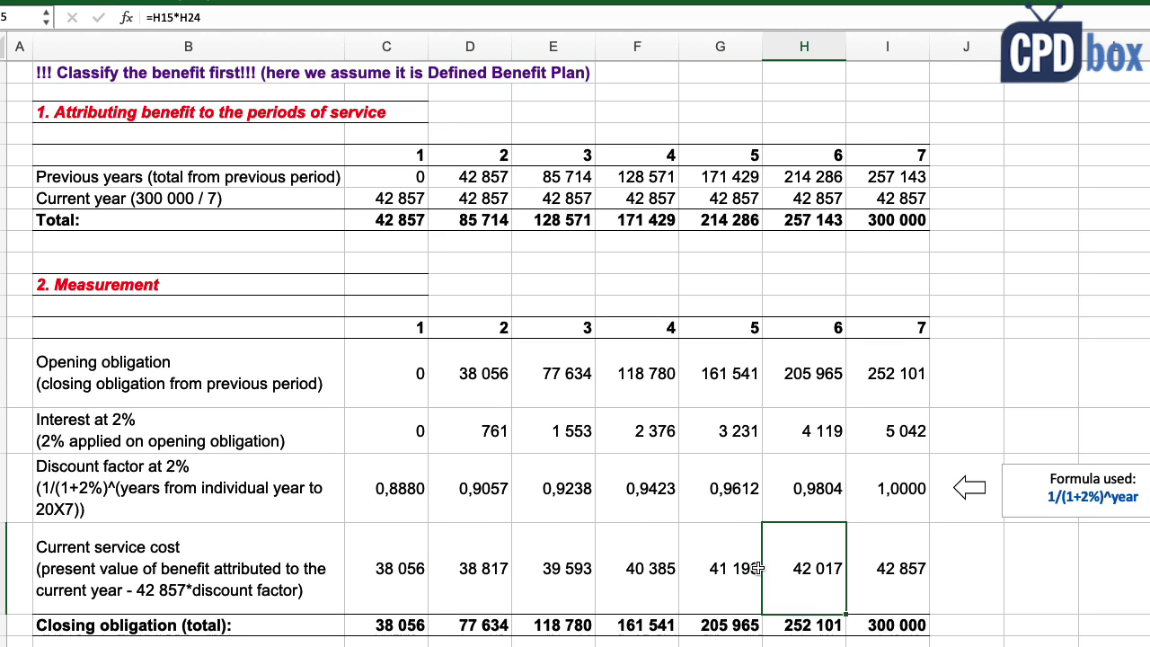
Inspect the year 2 and year 4 closing obligation formulas
double_click(499, 624)
key("Escape")
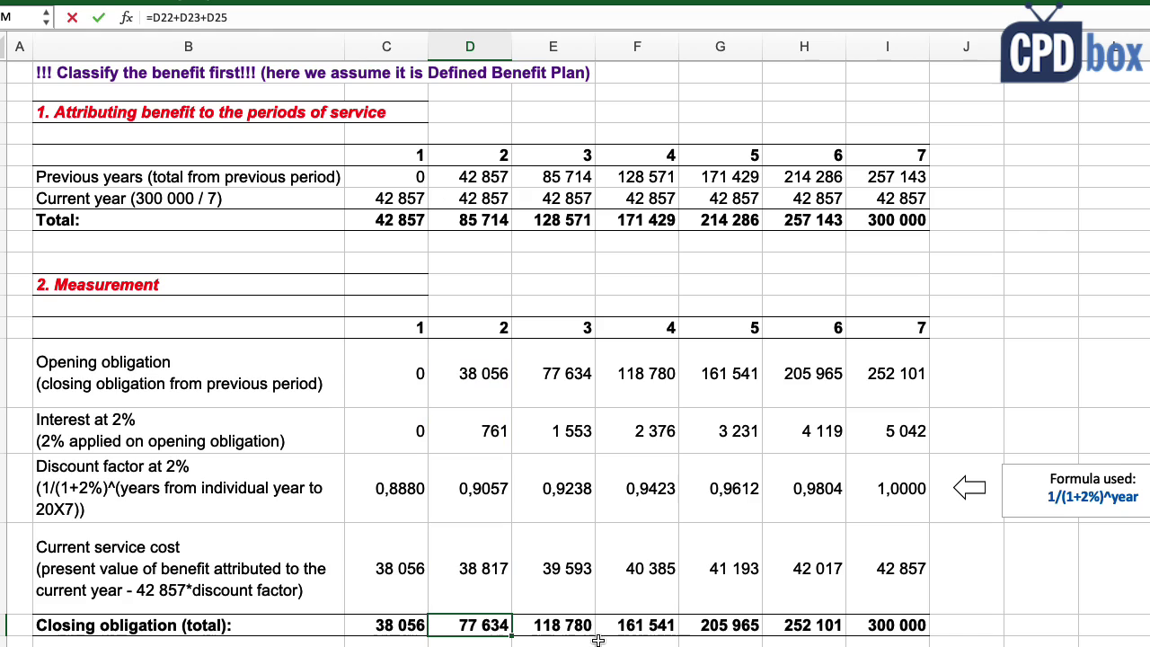
double_click(634, 624)
key("Escape")
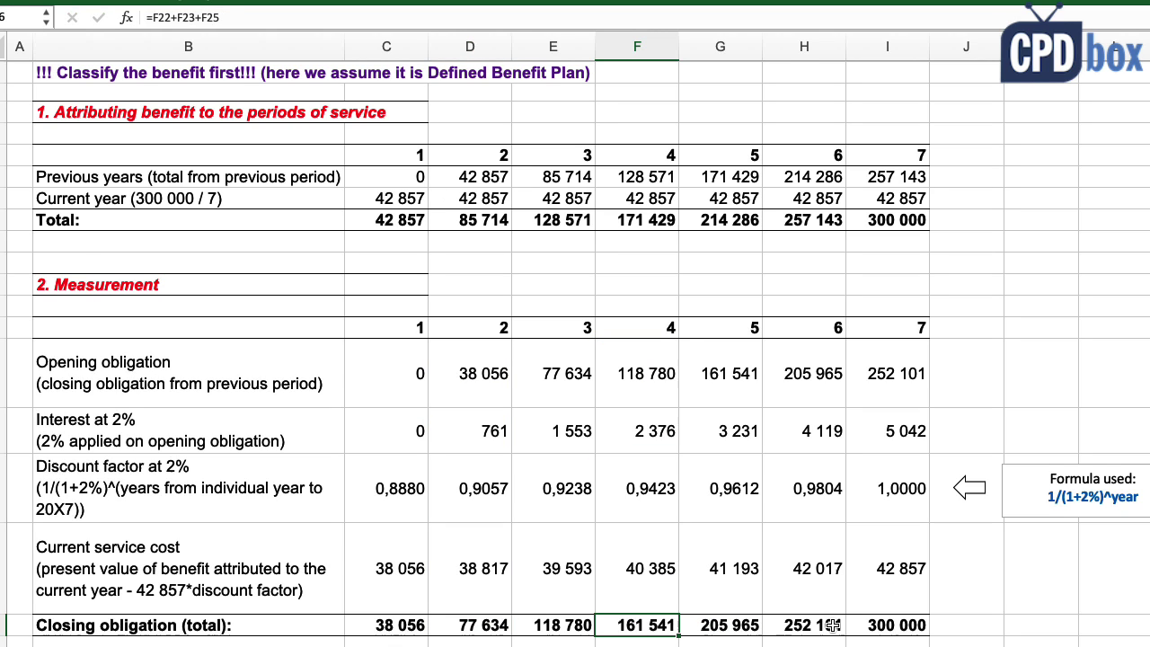
left_click(882, 627)
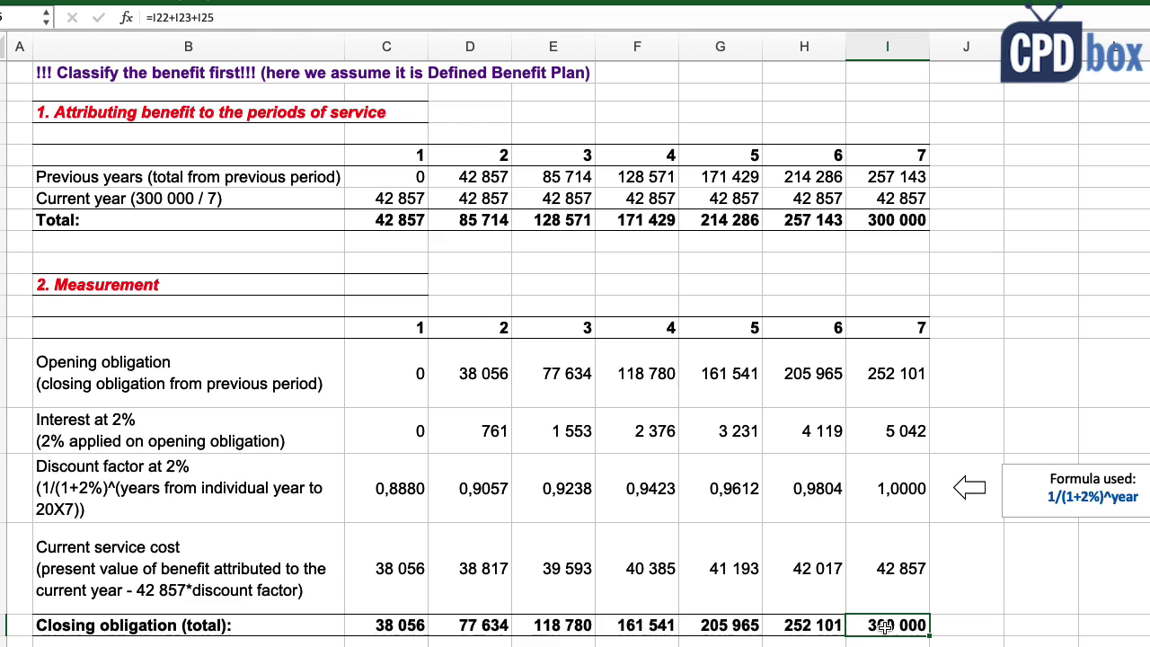
double_click(473, 629)
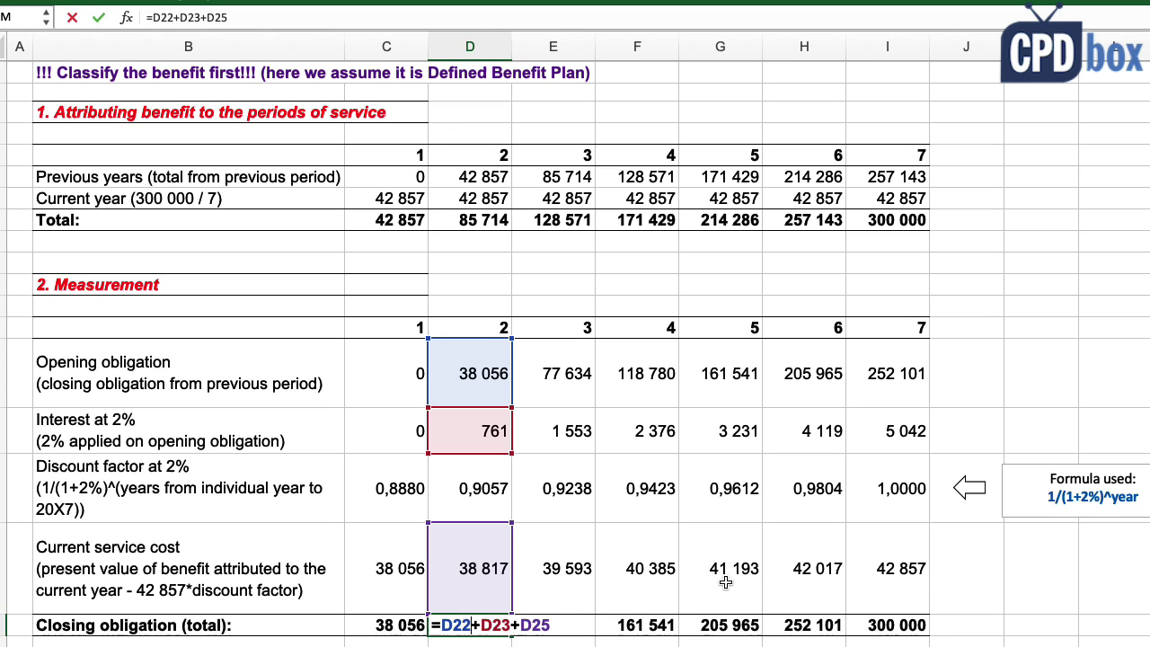
key("Escape")
left_click(579, 624)
left_click(641, 623)
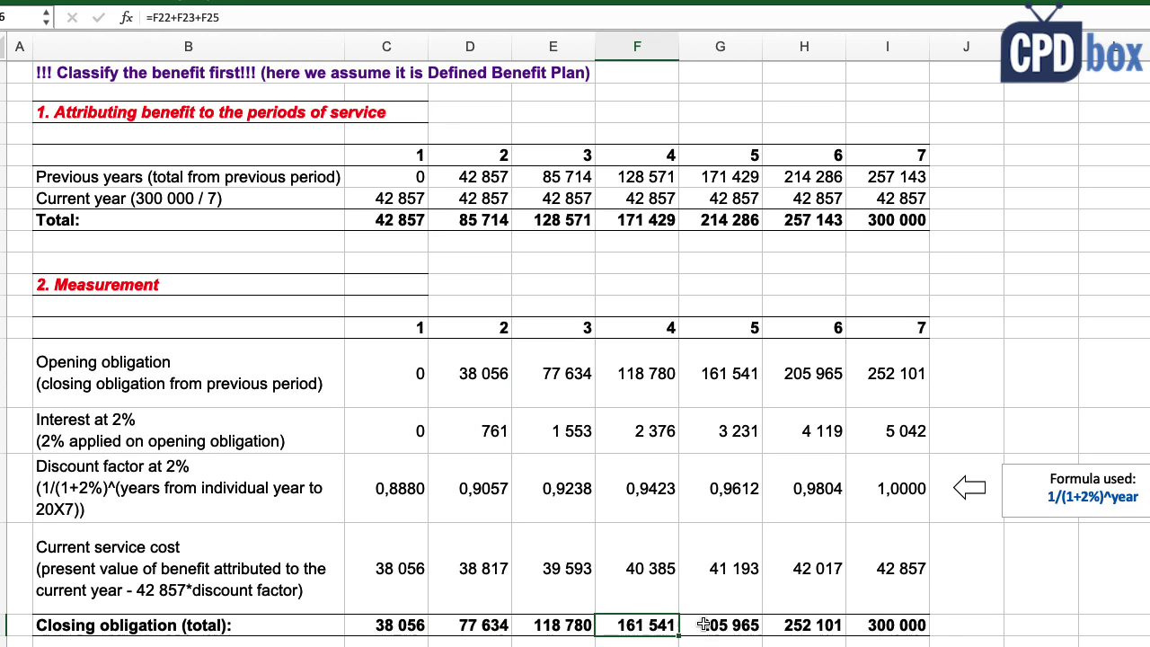
left_click(724, 625)
left_click(813, 626)
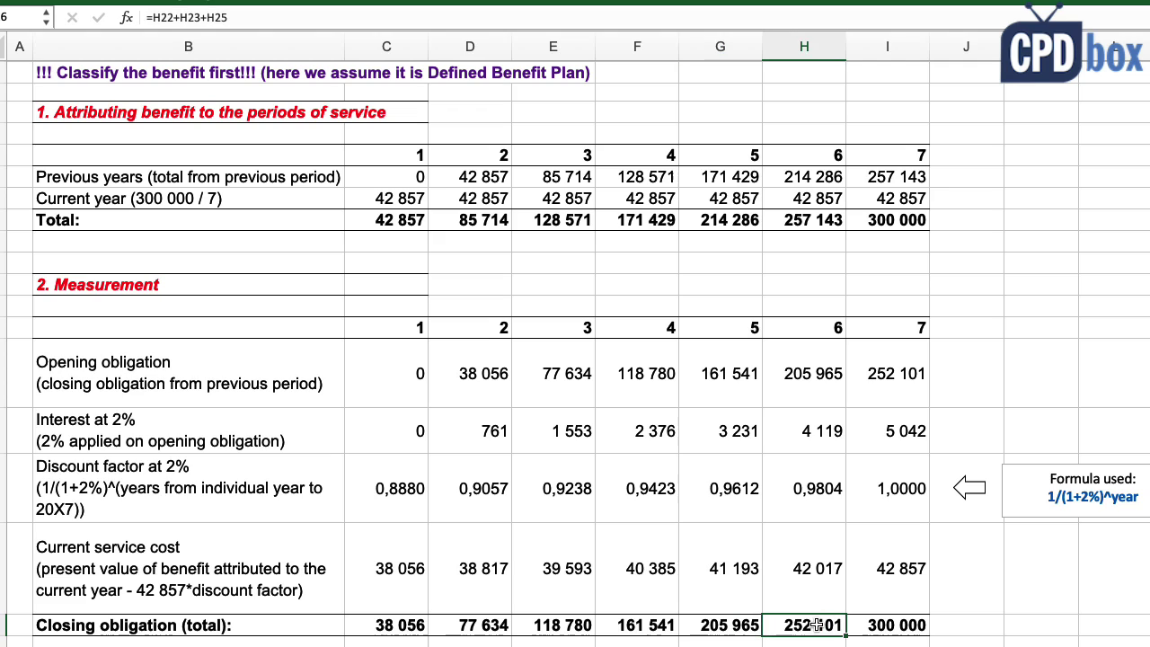
left_click(813, 432)
left_click(805, 577)
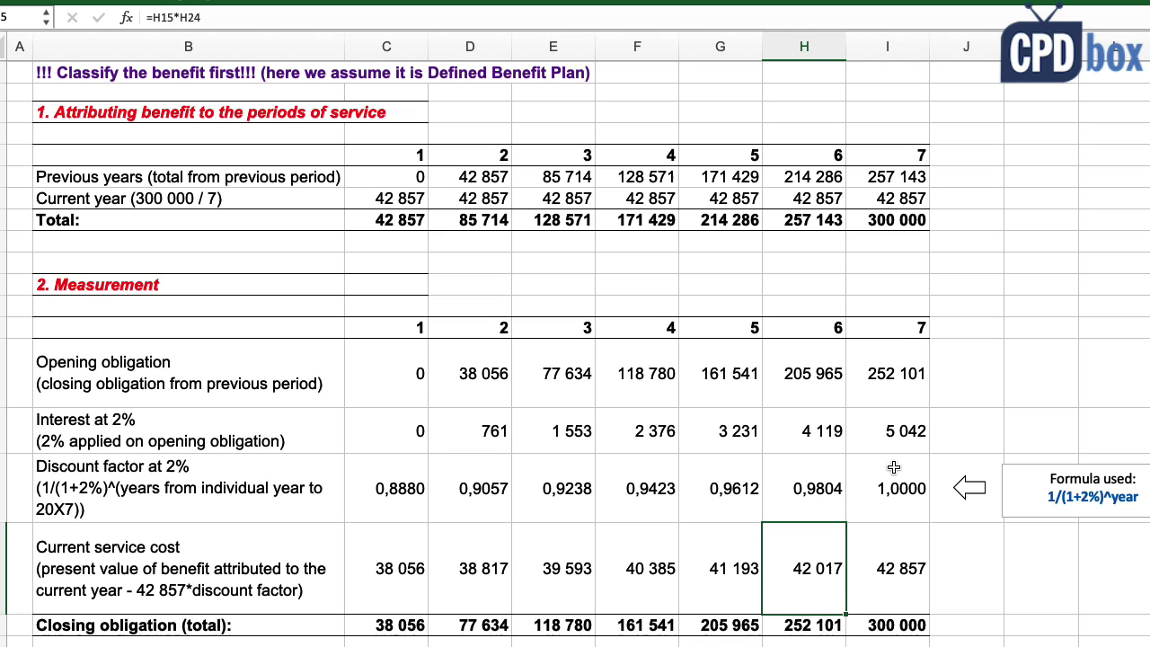
left_click(891, 424)
left_click(901, 589)
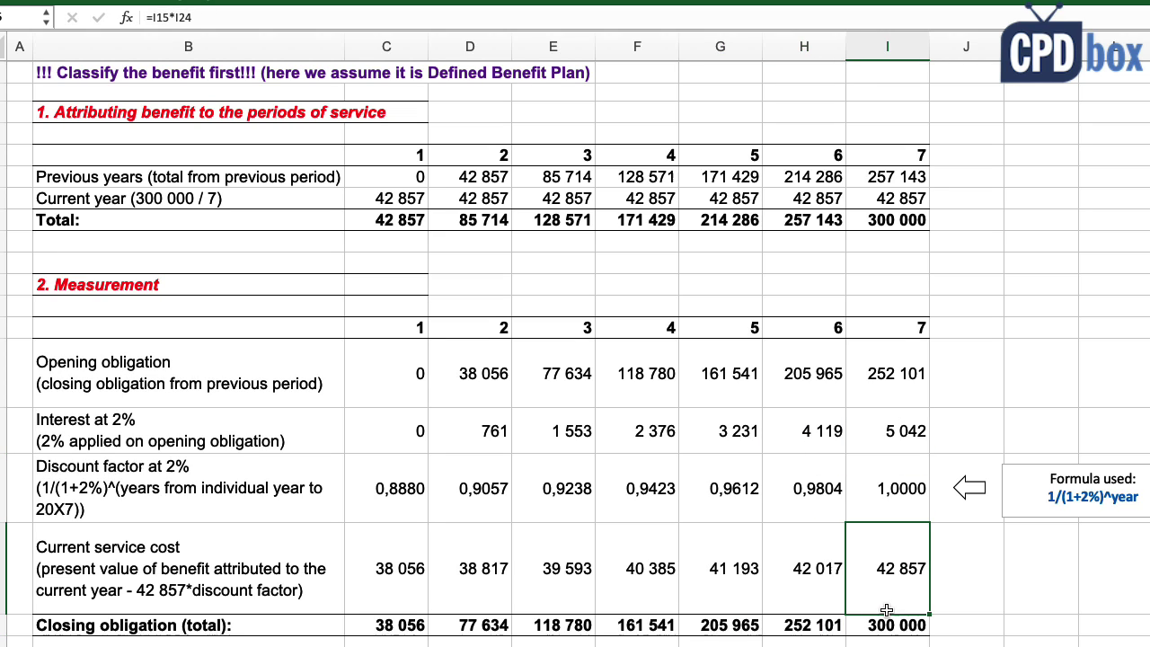
left_click(889, 626)
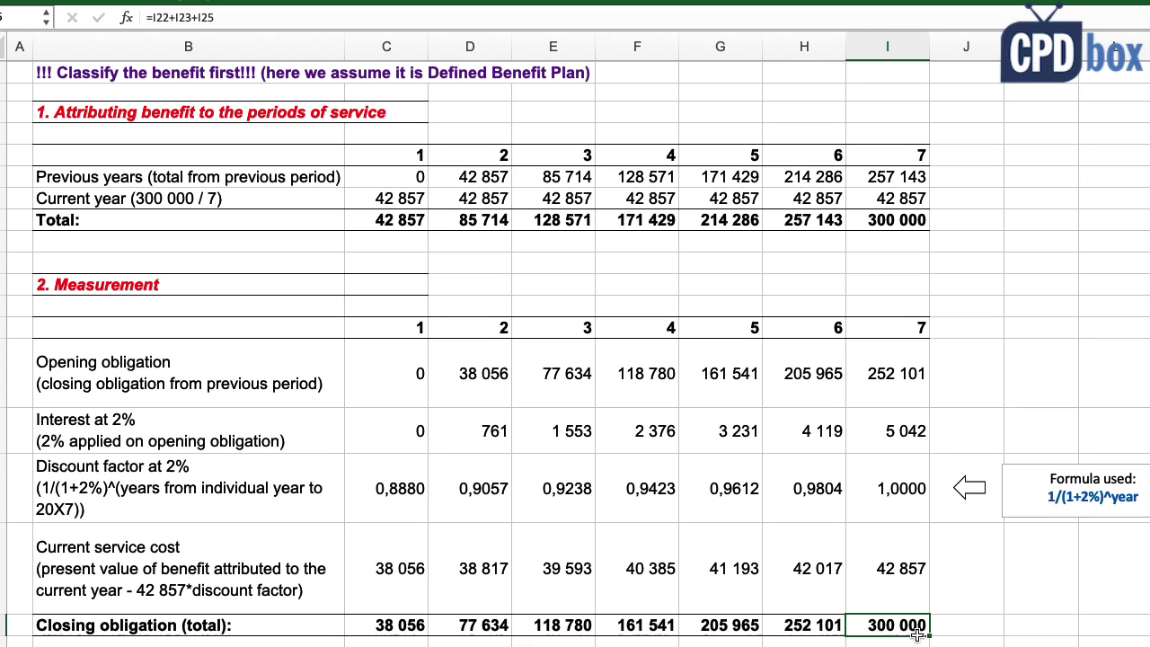
double_click(920, 625)
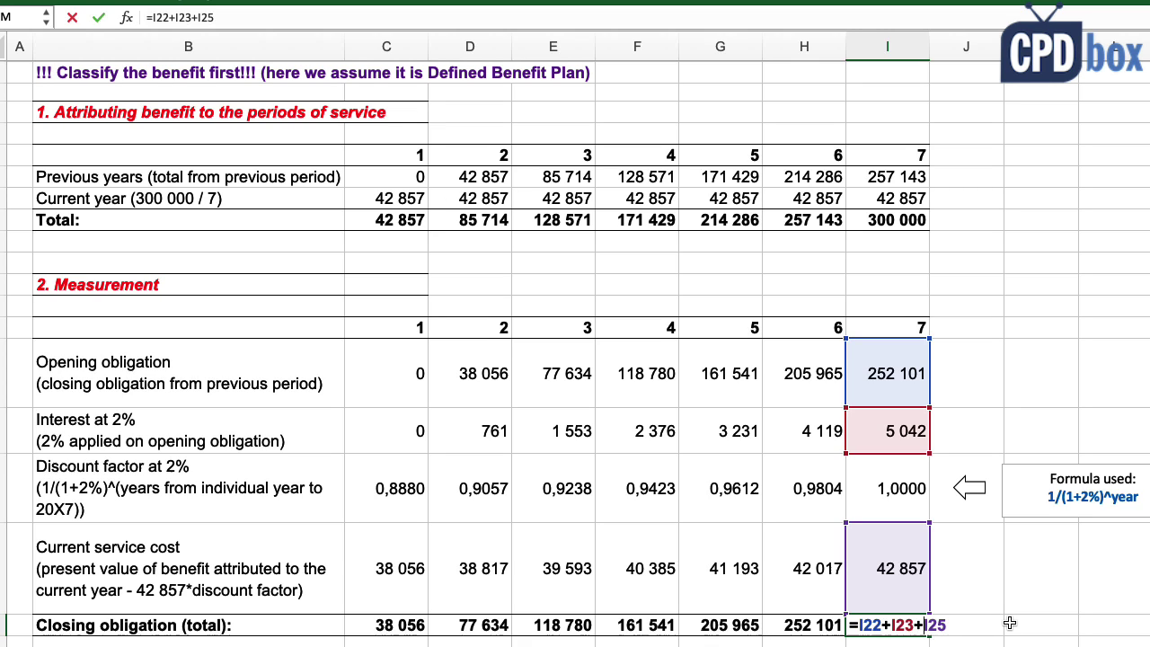
key("ctrl+Return")
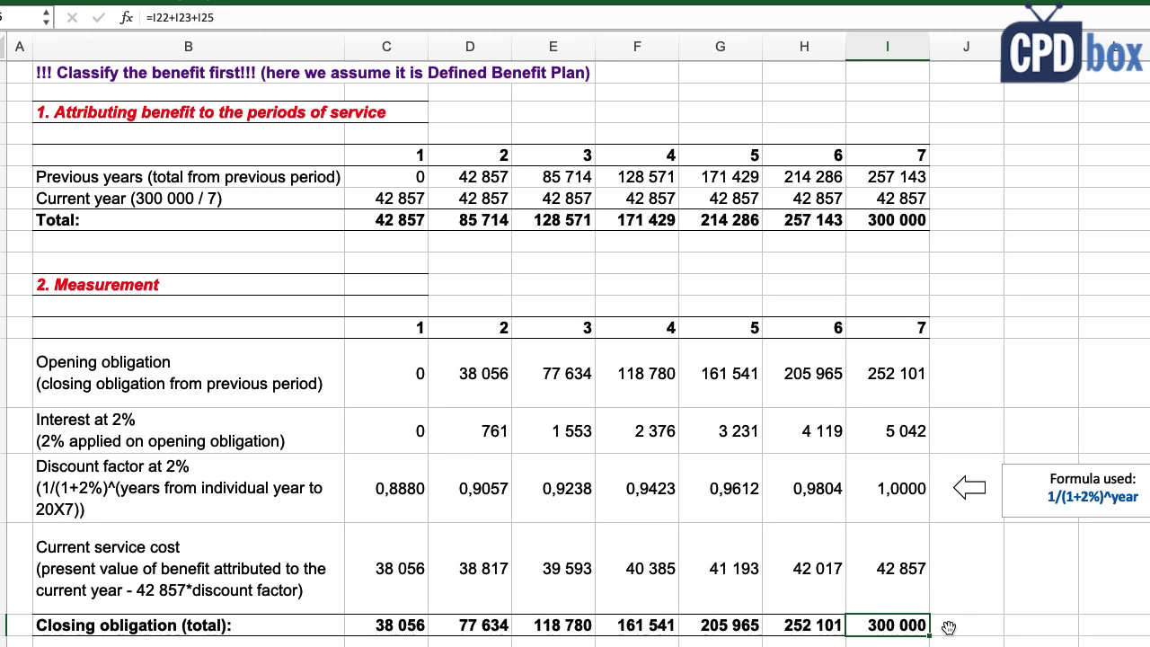
Review the year numbers heading the journal entry columns
scroll(948, 626, "down", 5)
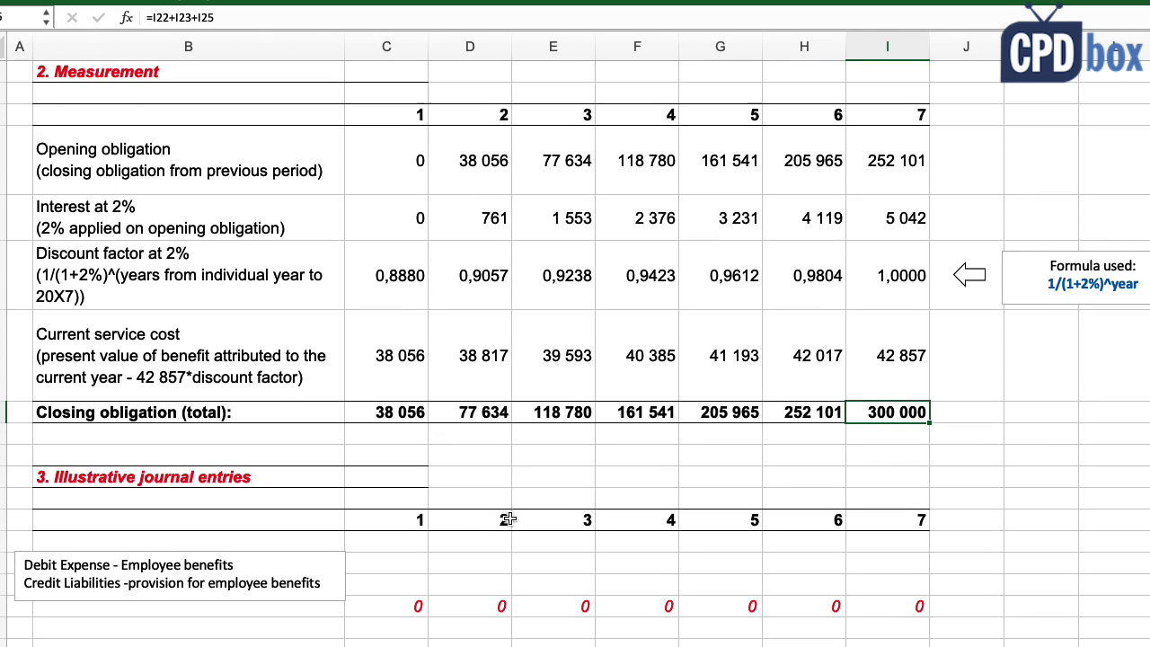
left_click(404, 519)
left_click(470, 519)
left_click(548, 521)
left_click(627, 525)
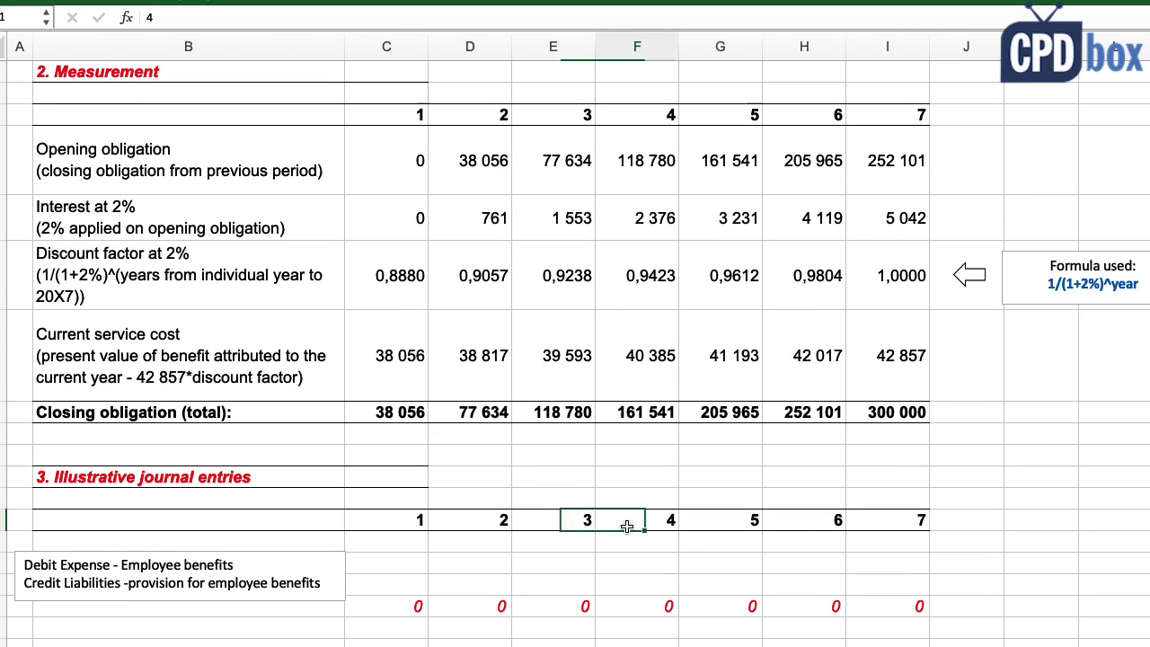
left_click(719, 519)
left_click(799, 524)
Enter the year 1 debit =C25+C23 (38 056) and credit -38 056, and fill them through year 7
left_click(420, 564)
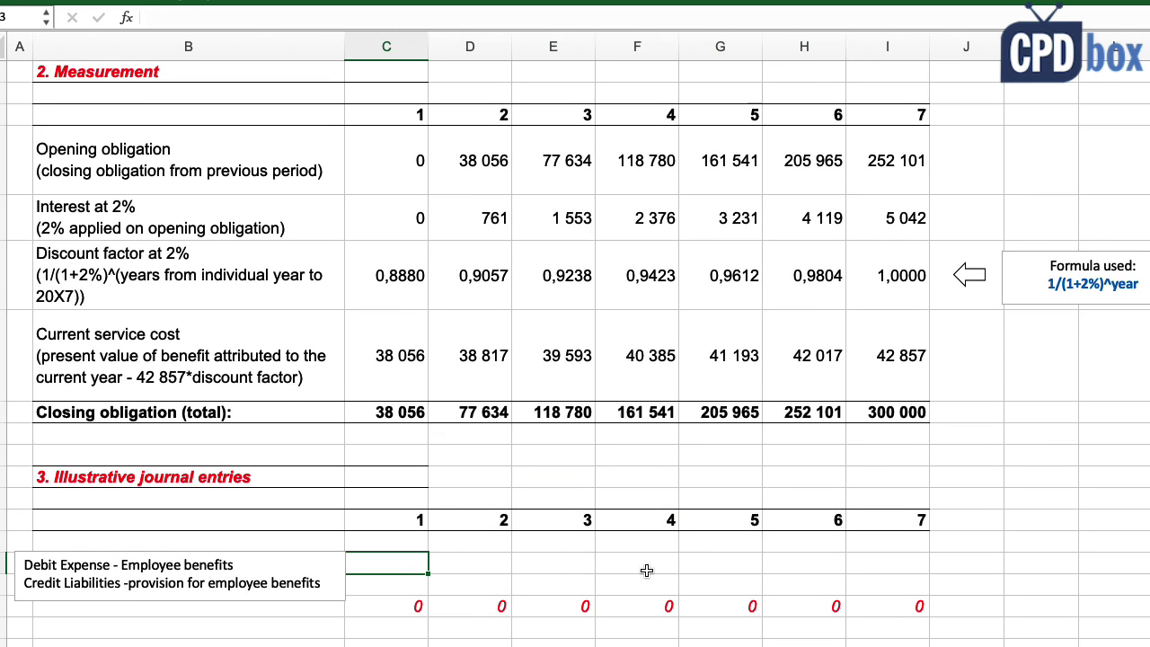
type("=")
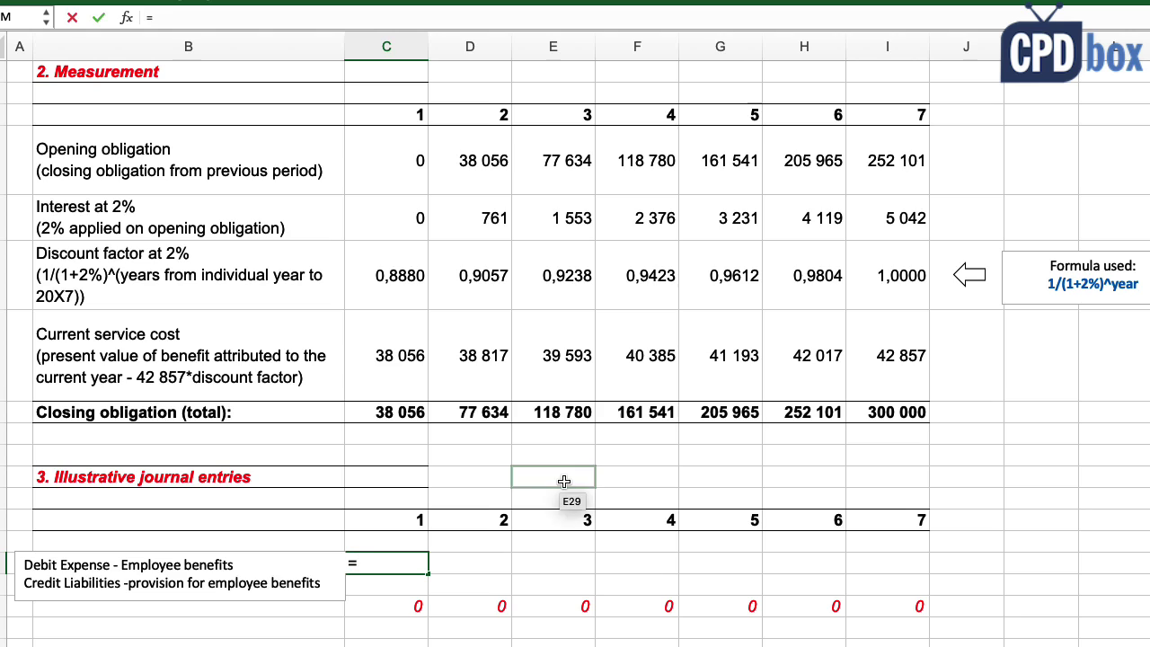
left_click(410, 369)
type("+")
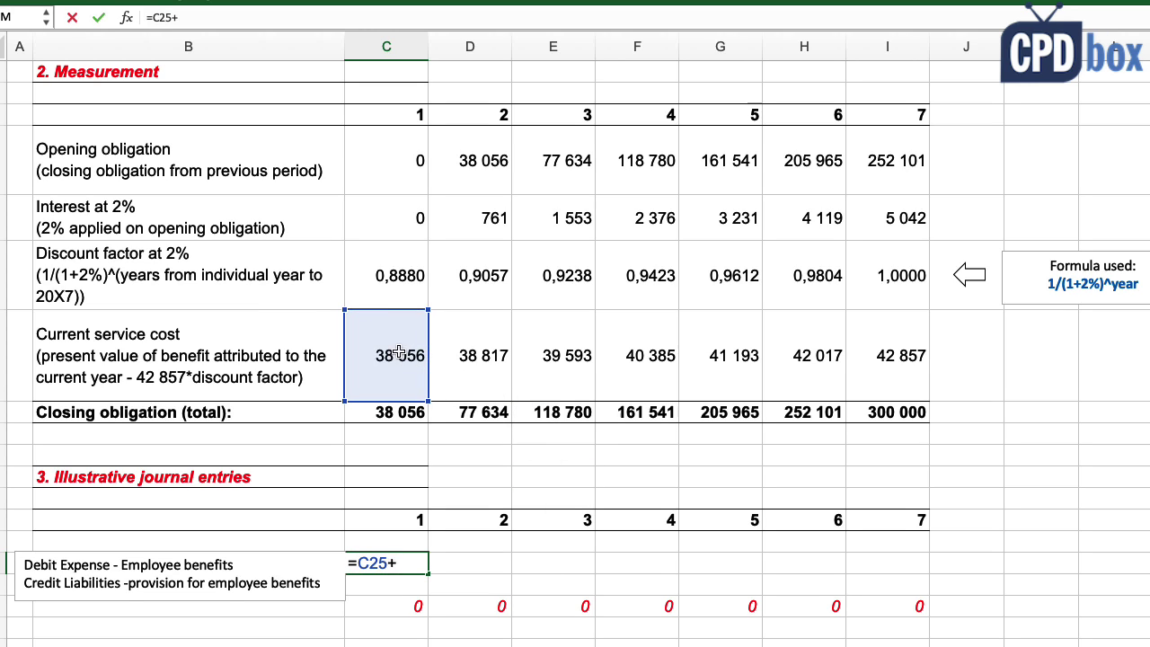
left_click(412, 230)
key("Return")
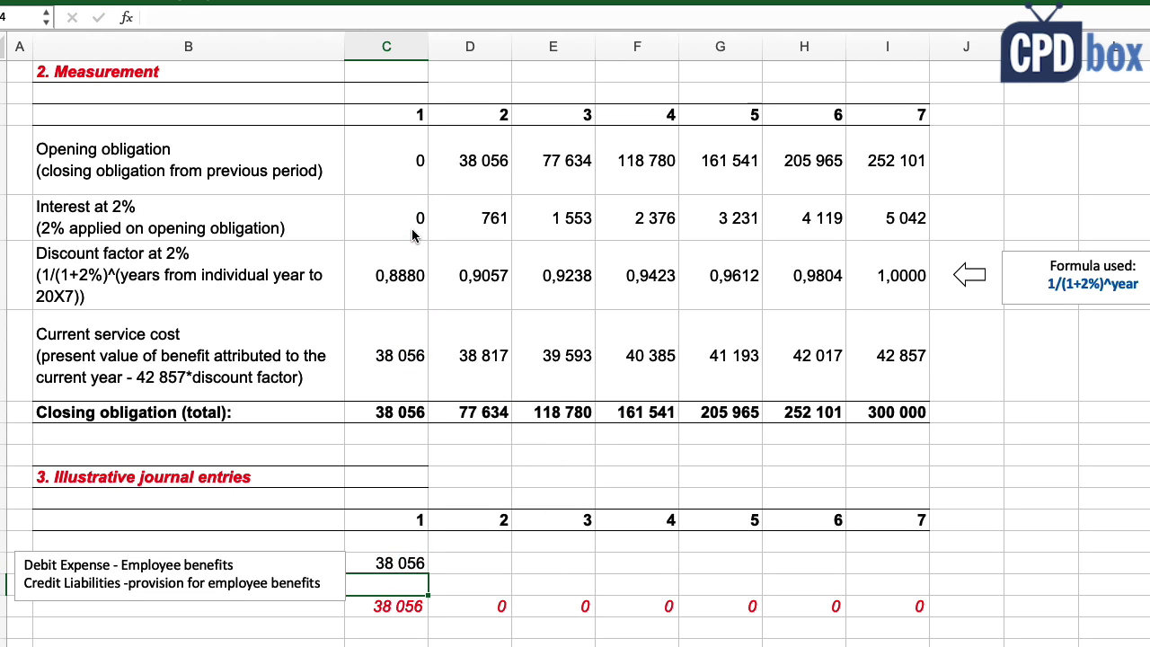
type("=")
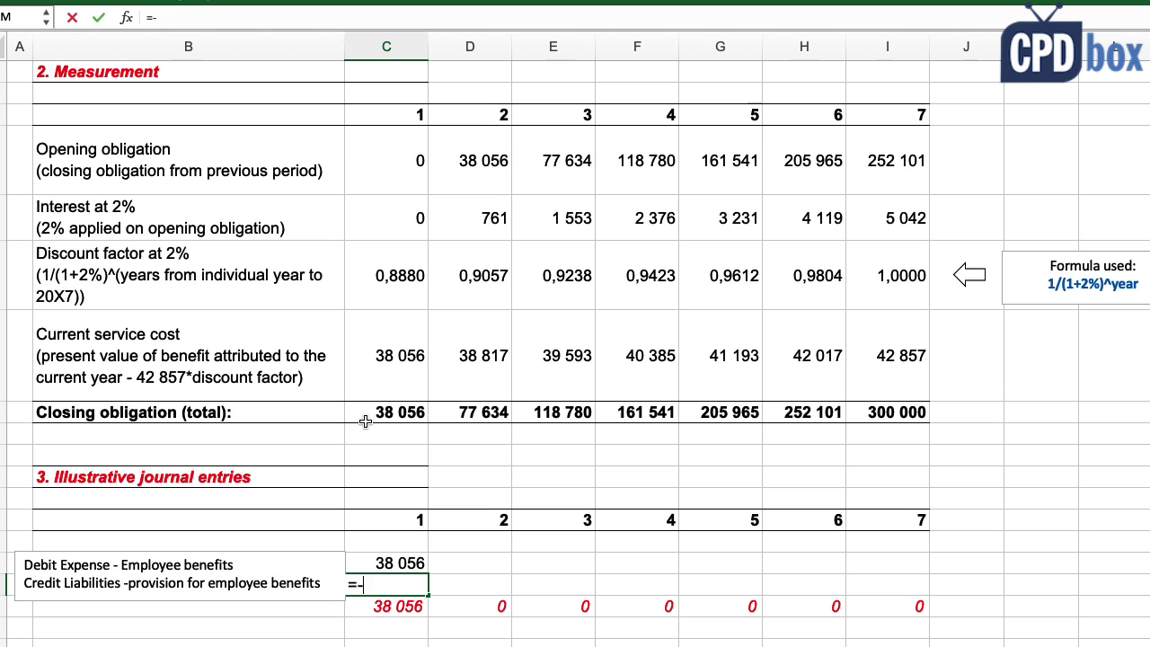
type("-")
key("Up")
key("Return")
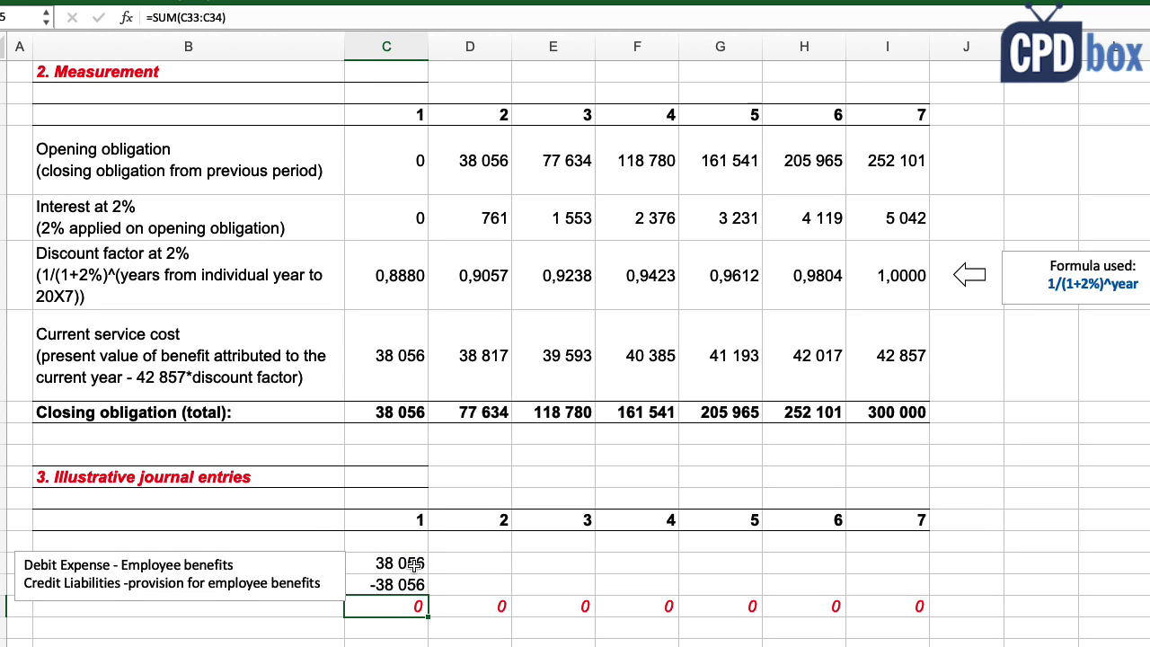
left_click_drag(411, 566, 907, 568)
left_click(907, 567)
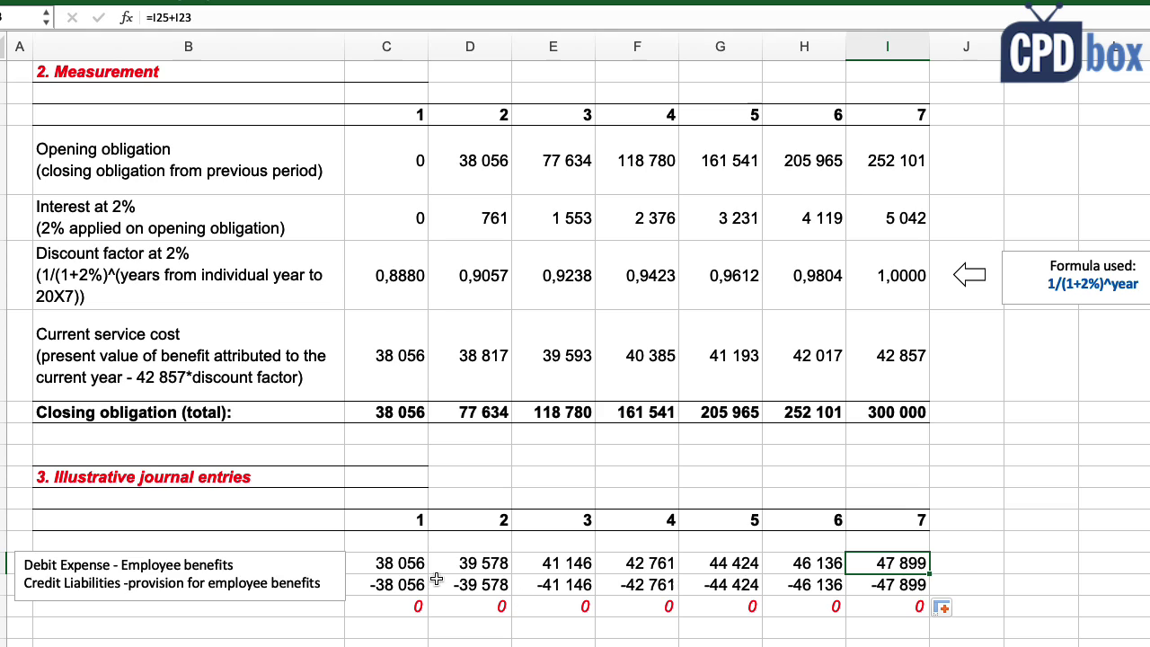
Check the year 6–7 debit formulas, then total C33:I33 with SUM in J33, giving 300 000
double_click(878, 563)
left_click(842, 562)
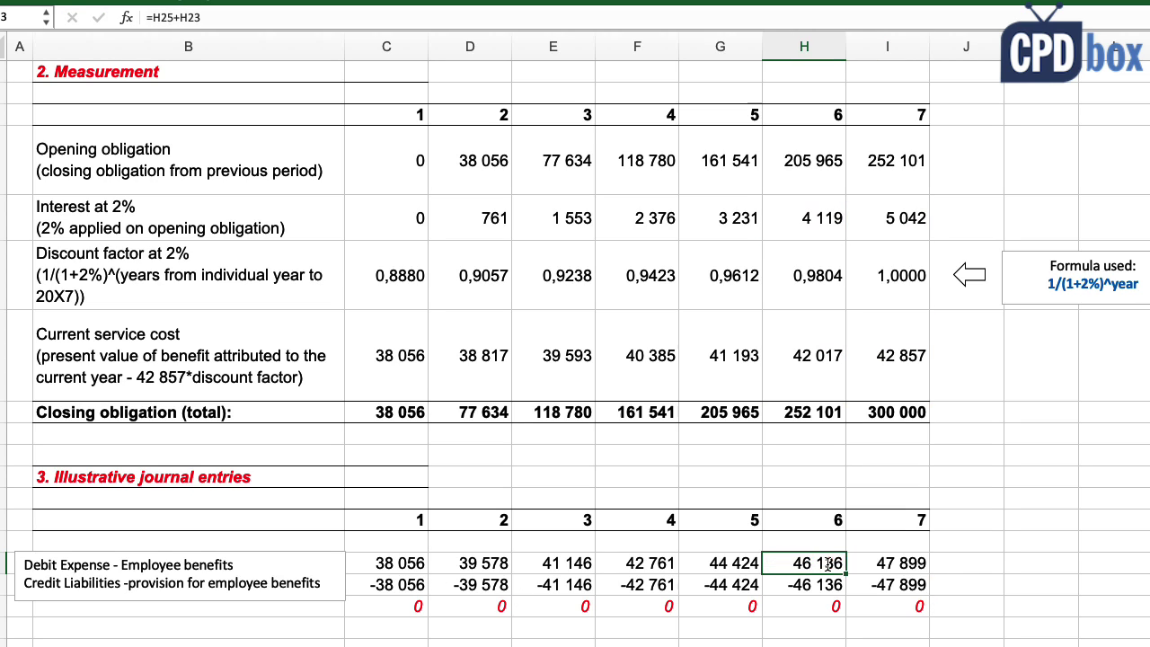
left_click(957, 563)
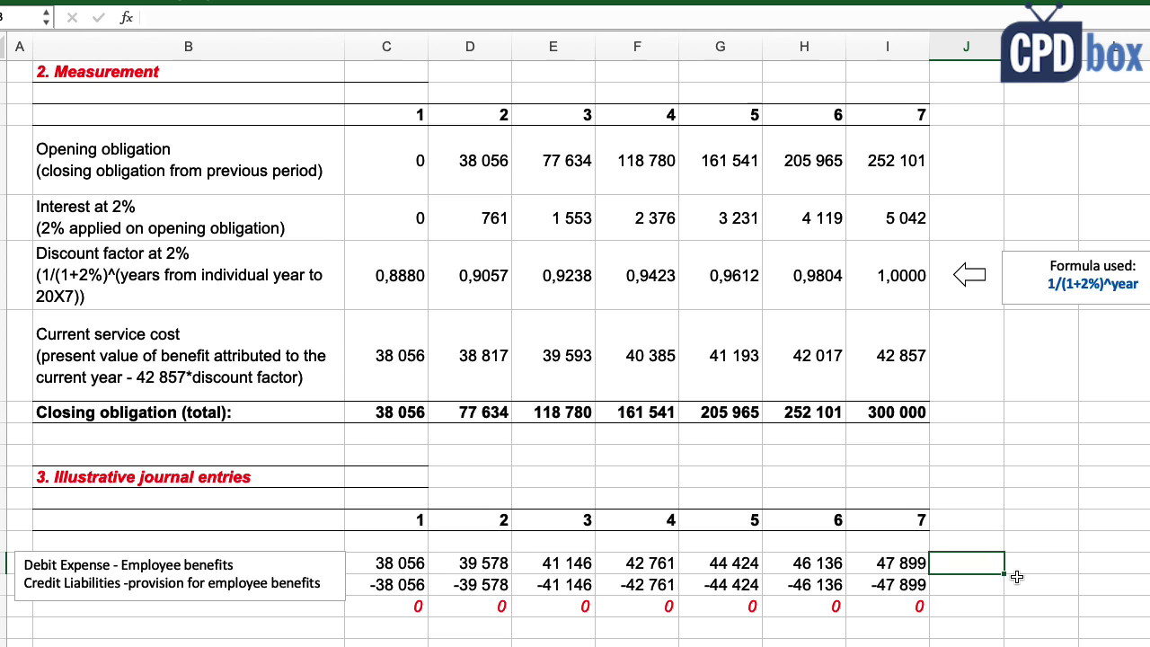
type("=sum(")
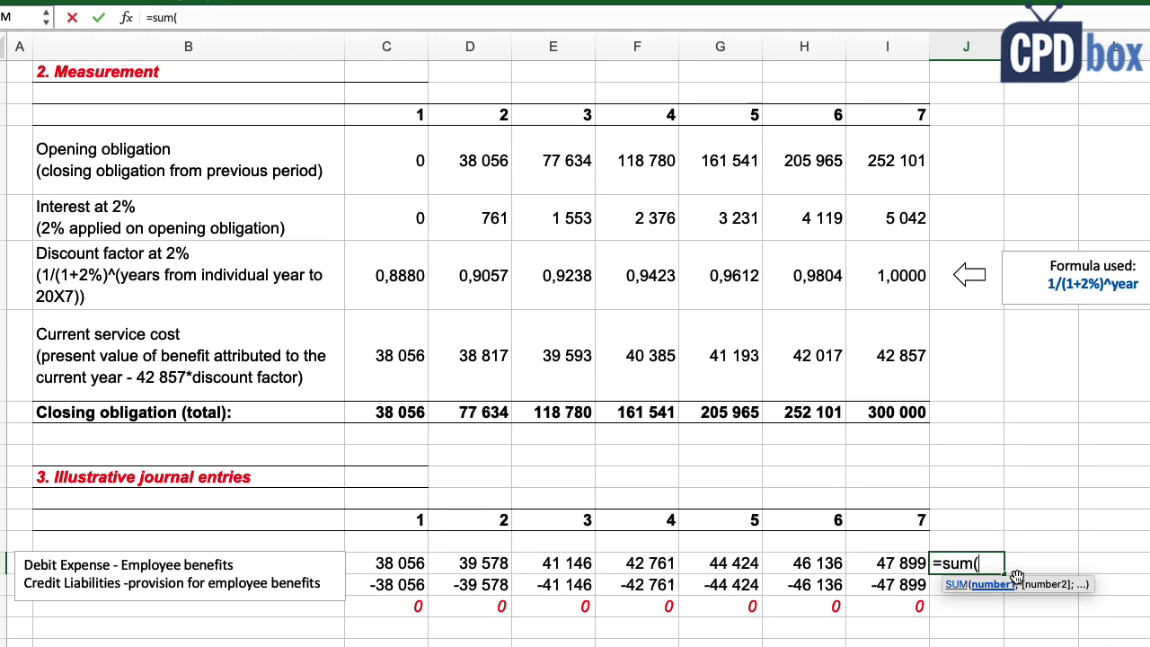
key("Left")
key("shift+Left")
key("shift+Left")
key("shift+Left")
key("shift+Left")
key("shift+Left")
key("shift+Left")
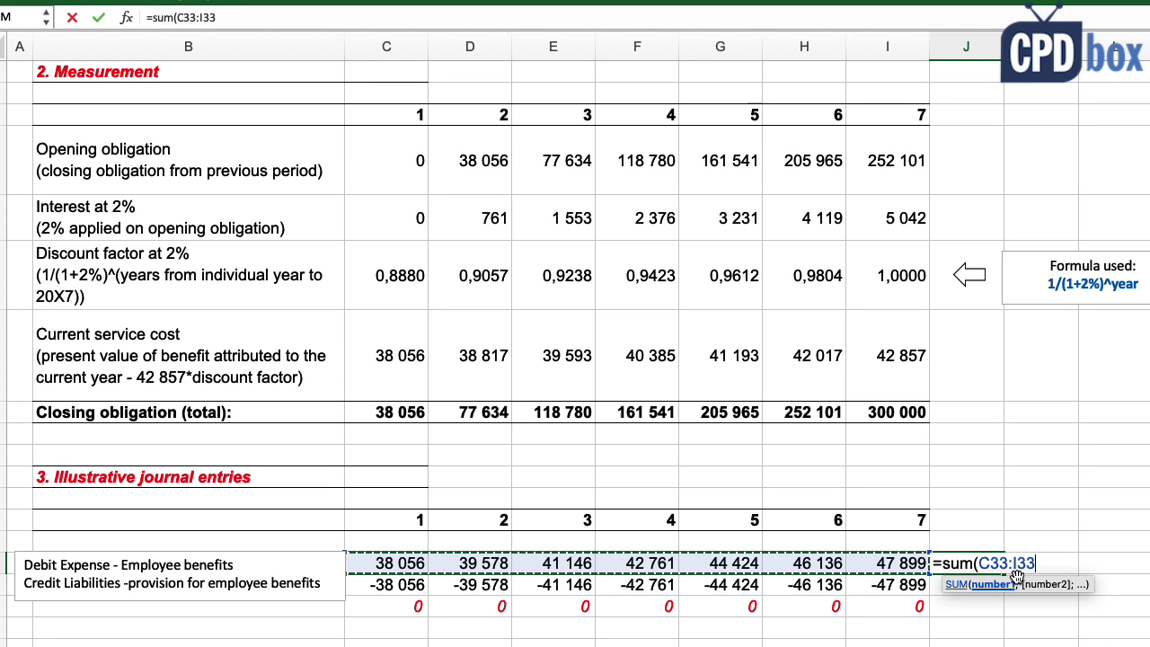
type(")")
key("Return")
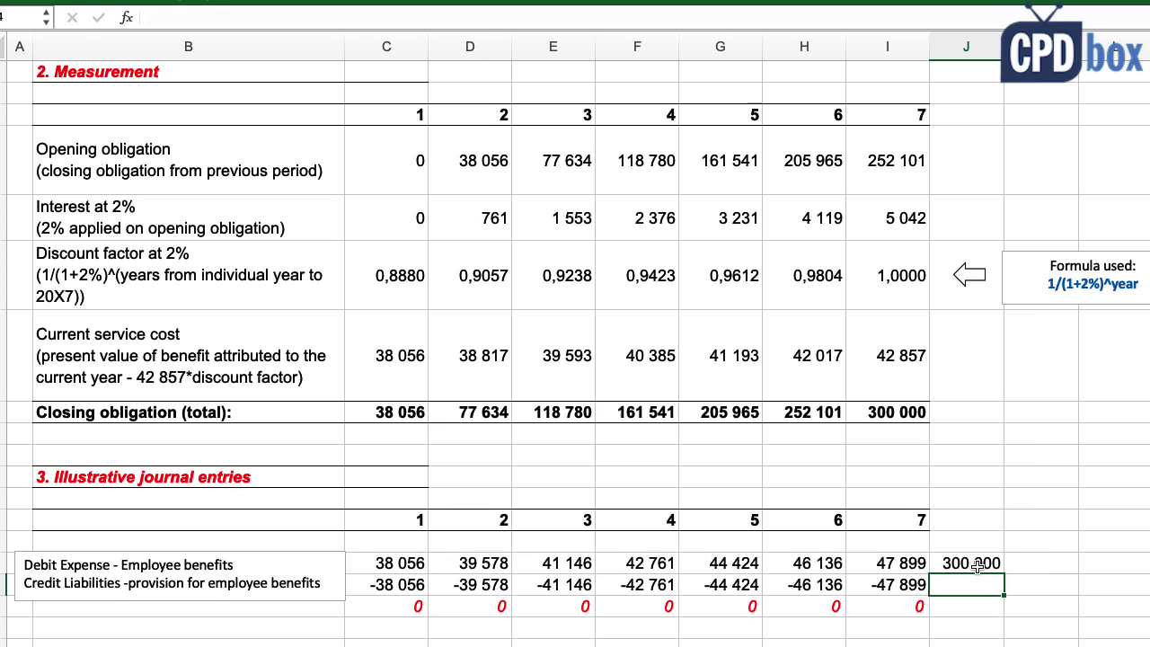